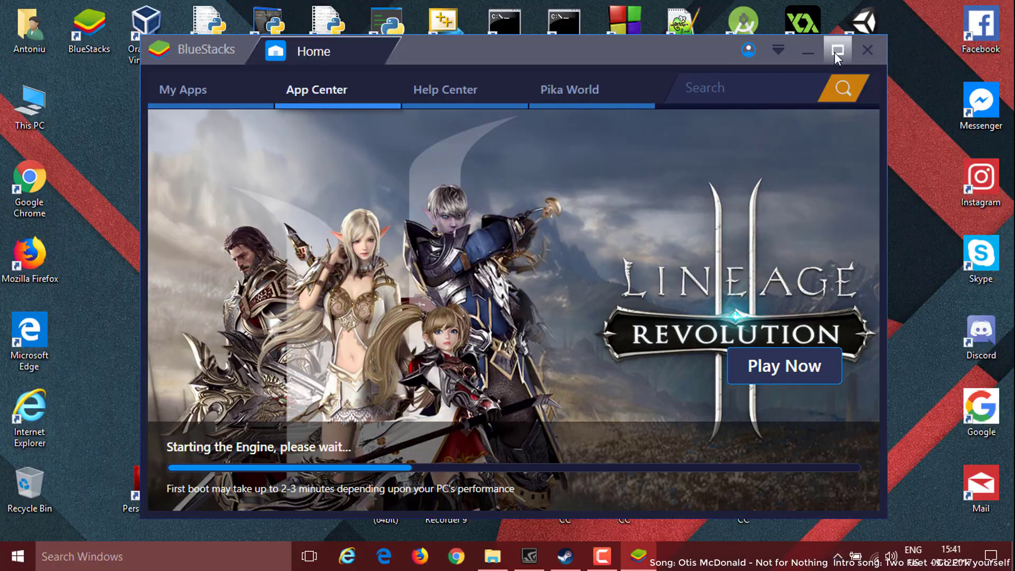
Maximize the BlueStacks window and dismiss the location accuracy prompt on the welcome screen
click(836, 51)
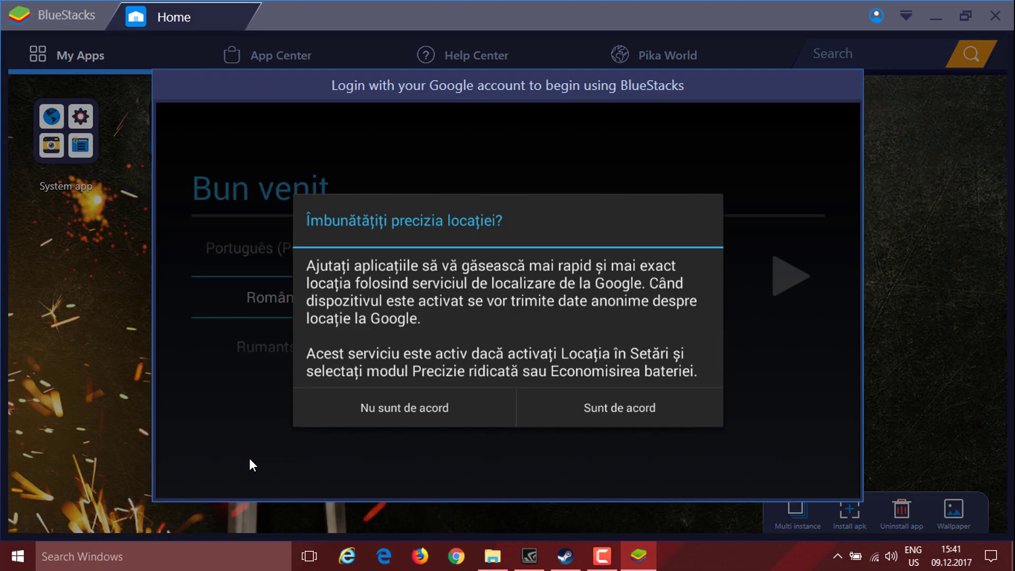
key(Escape)
drag(293, 350, 303, 424)
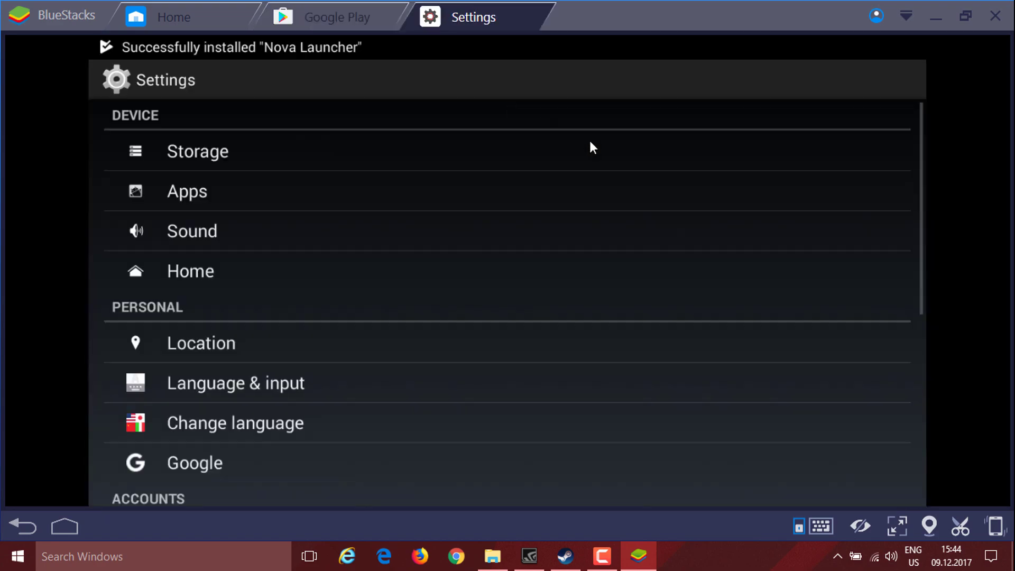
Open the Home launcher options in the Android settings
click(452, 268)
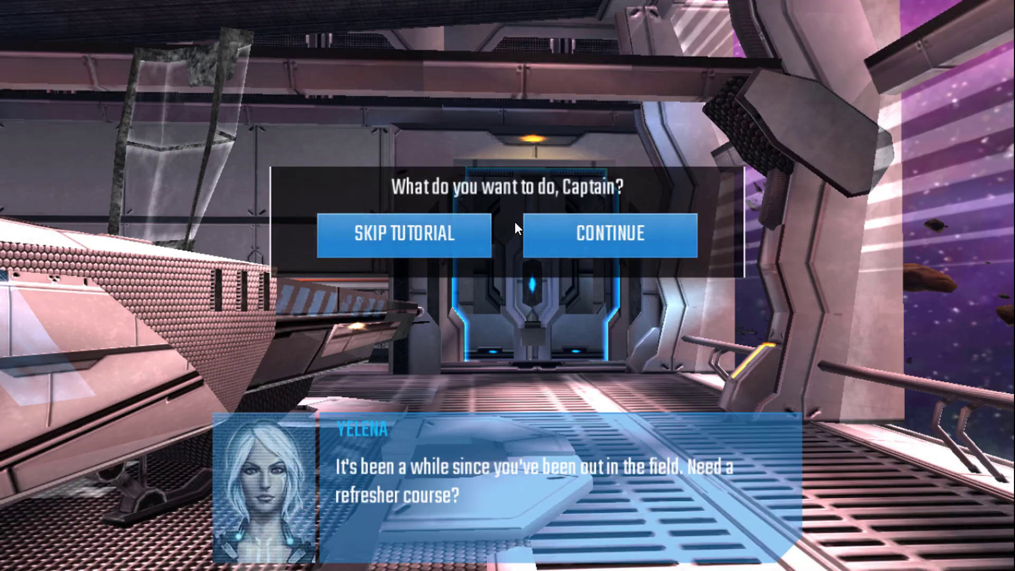
Continue the game's tutorial, moving the character through the corridor and hangar and shooting at the Raiders
click(534, 233)
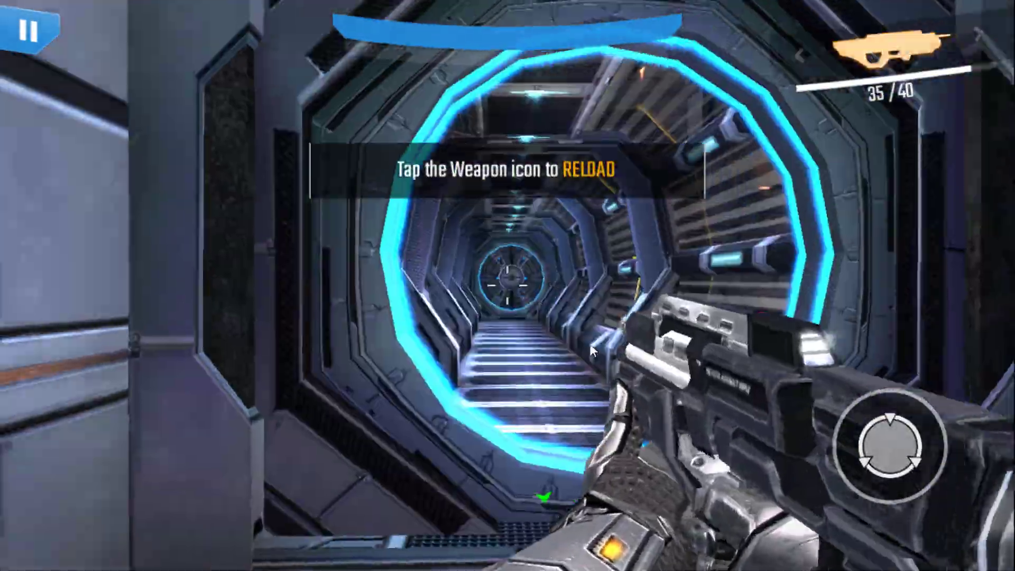
drag(267, 454, 269, 394)
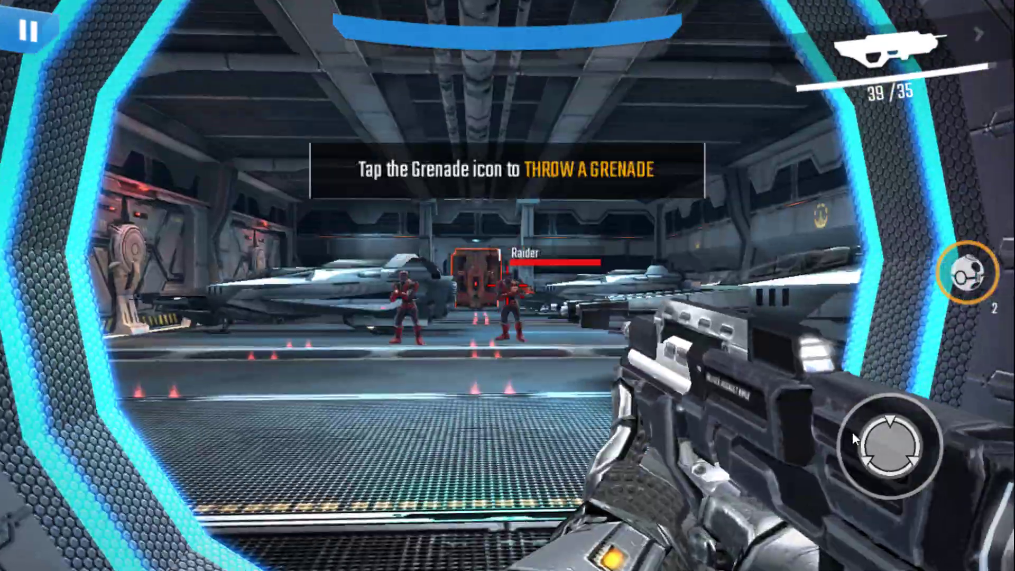
drag(851, 432, 877, 456)
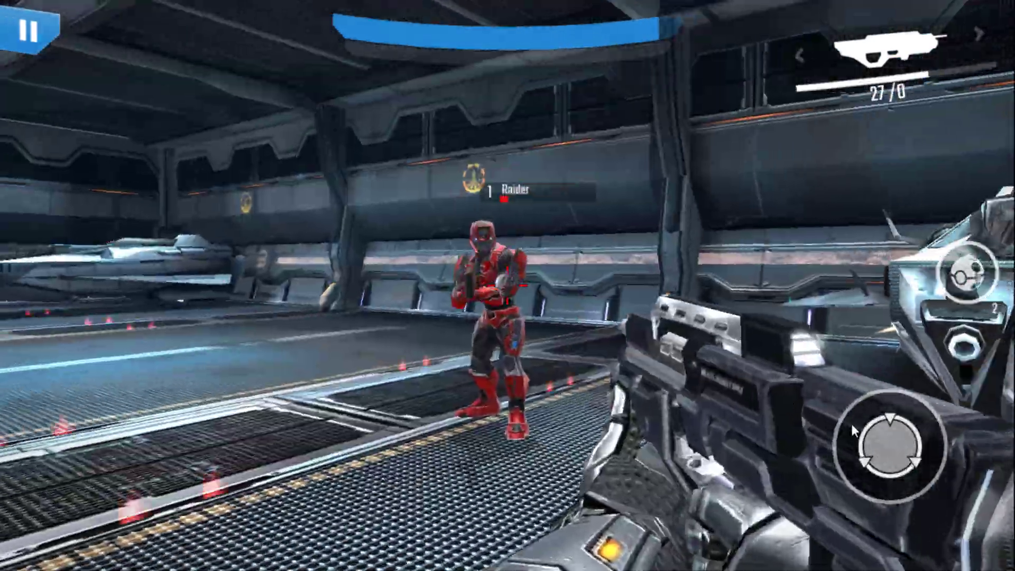
drag(150, 409, 160, 316)
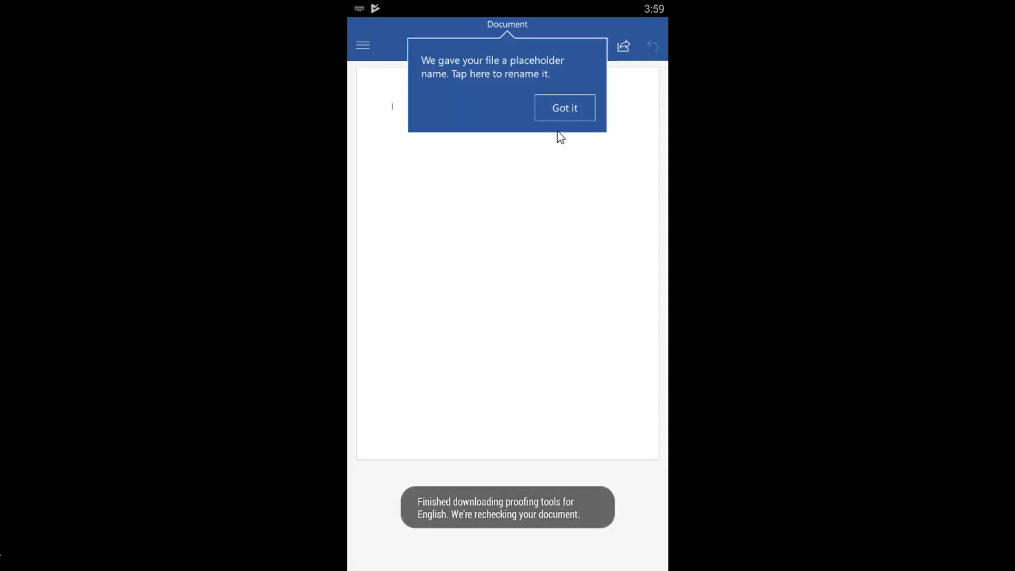
Dismiss the file rename tip and enter a line of random filler letters in the blank Word document
click(547, 112)
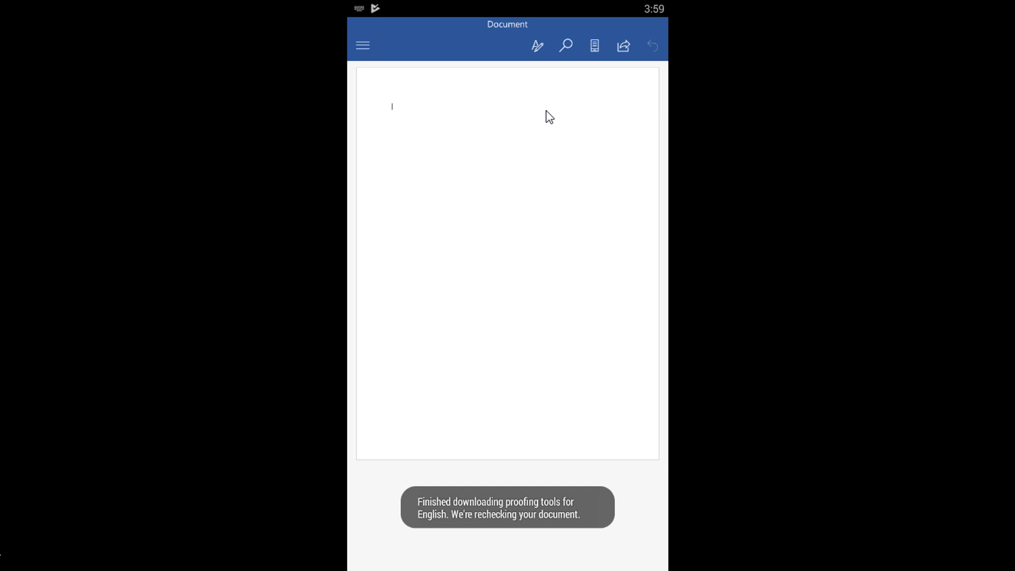
click(419, 112)
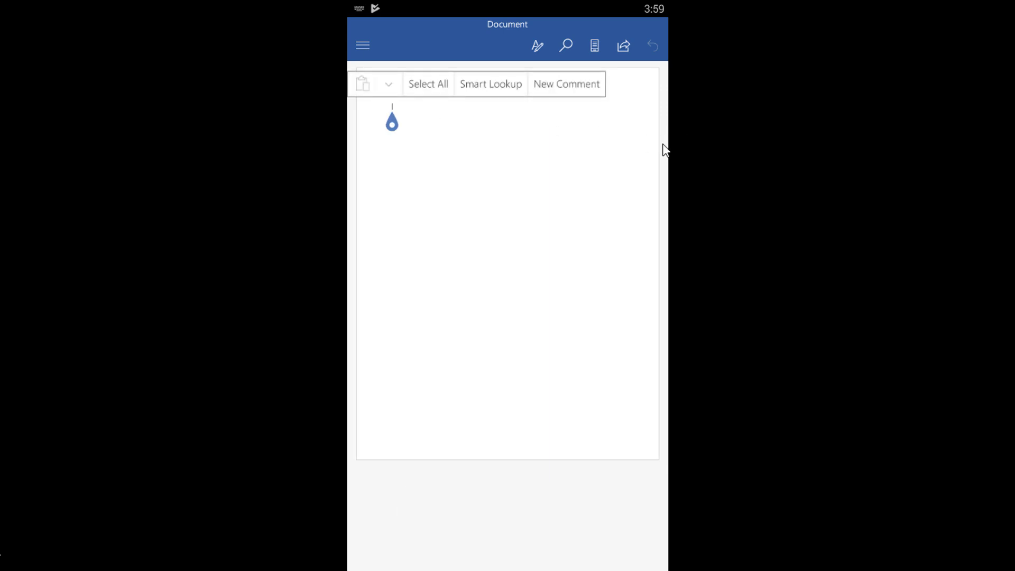
text(asd)
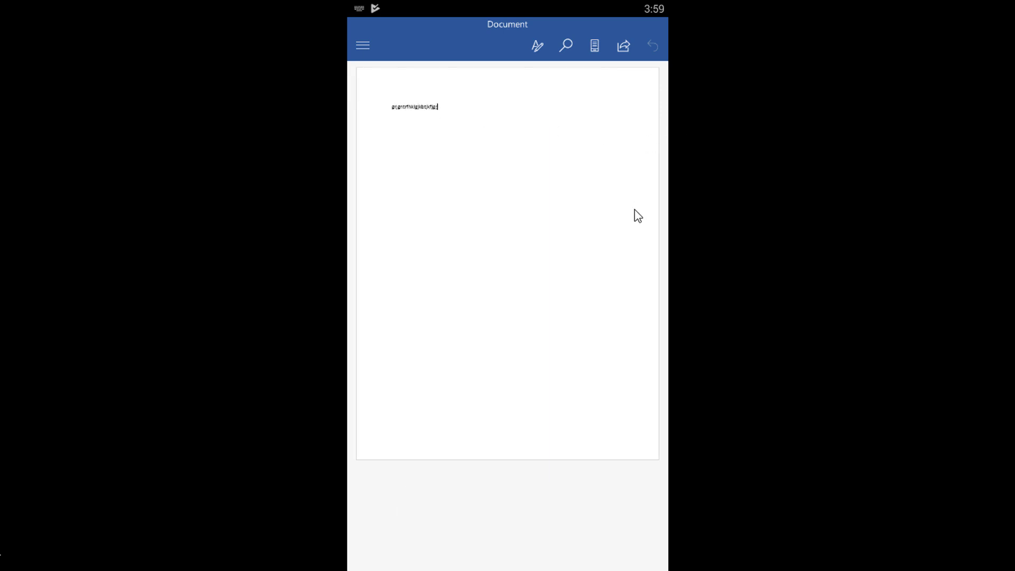
text(f)
scroll(544, 192, up, 1)
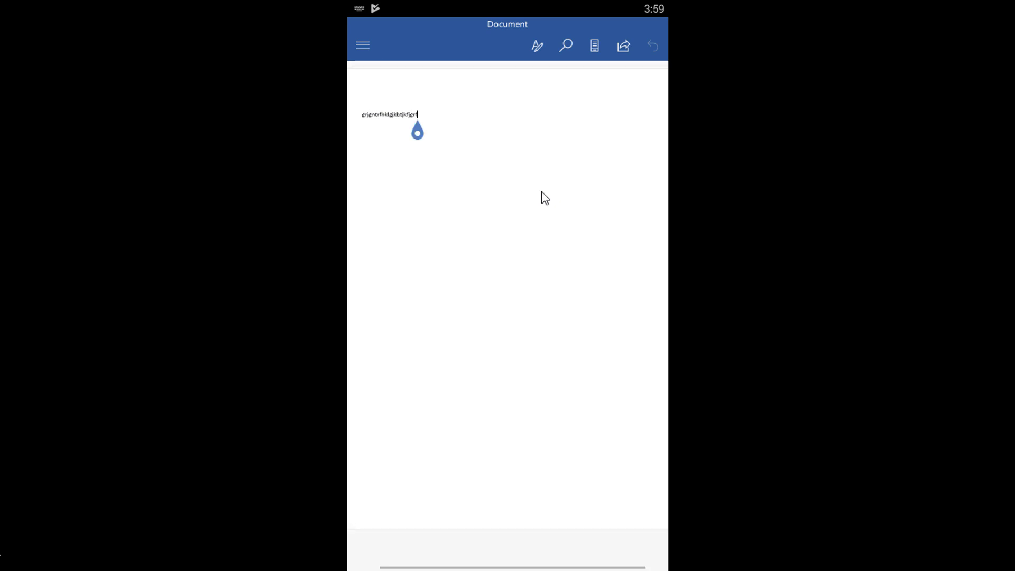
scroll(499, 204, up, 3)
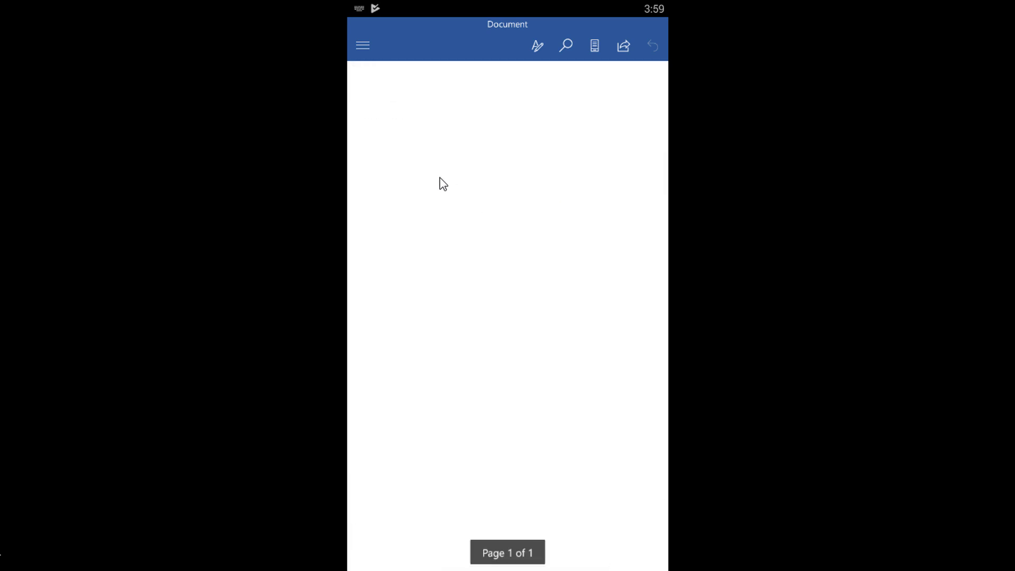
drag(439, 177, 702, 292)
click(527, 148)
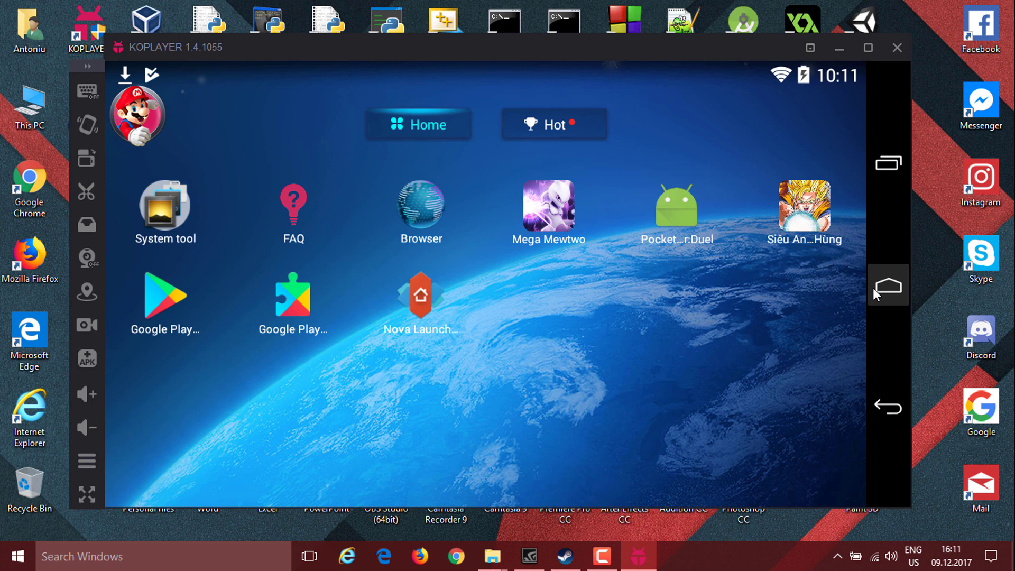
Set Nova Launcher as the permanent home app in KOPLAYER
click(873, 288)
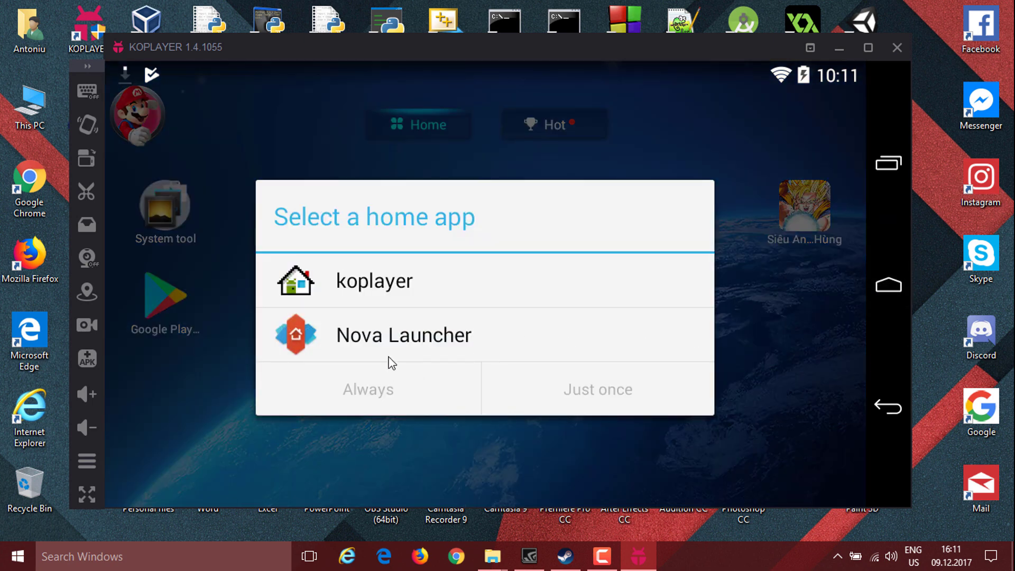
click(390, 354)
click(406, 396)
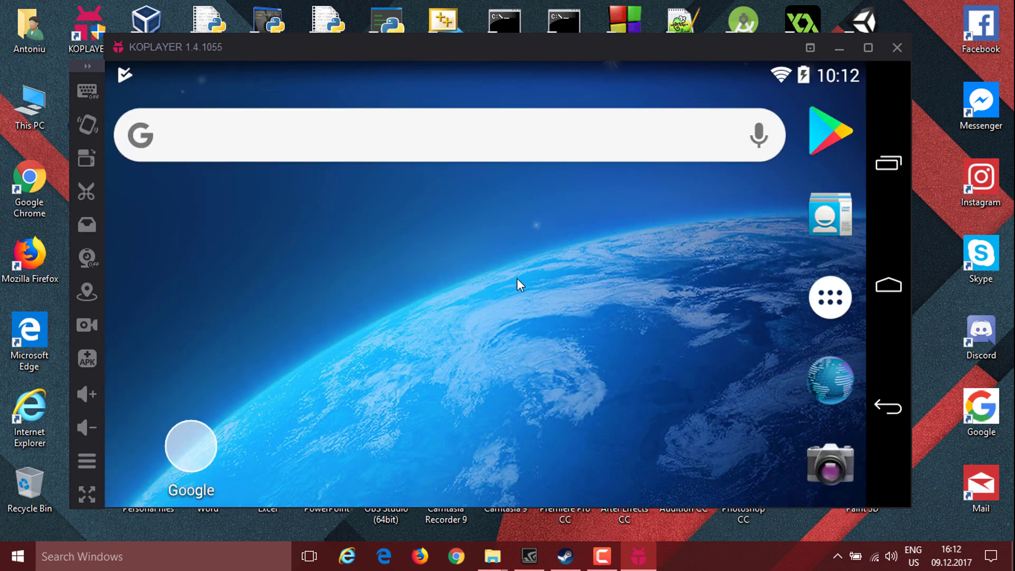
Open Android Settings from the full app list and go to the About tablet page
drag(638, 90, 697, 86)
click(824, 306)
scroll(502, 343, down, 2)
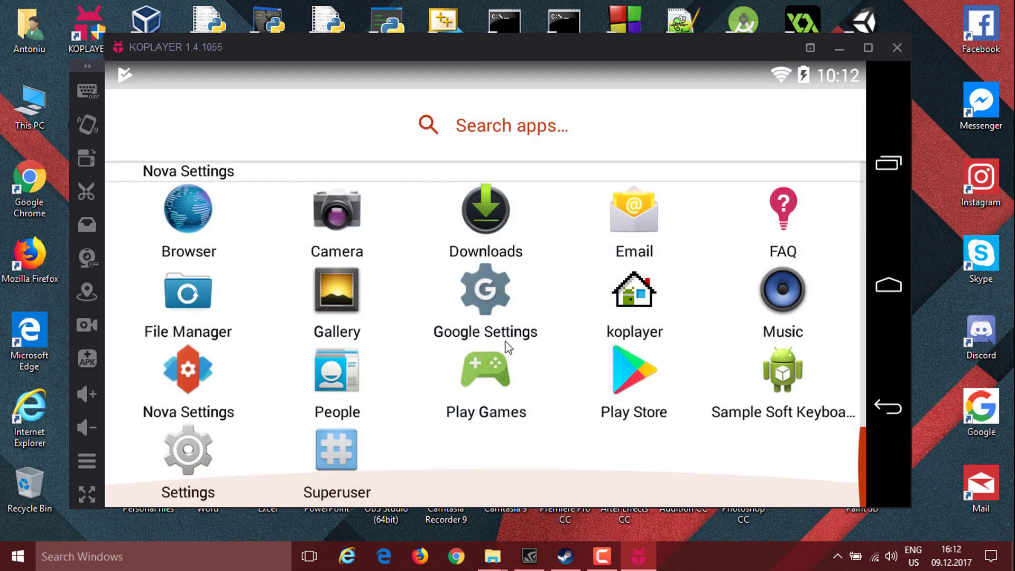
click(179, 452)
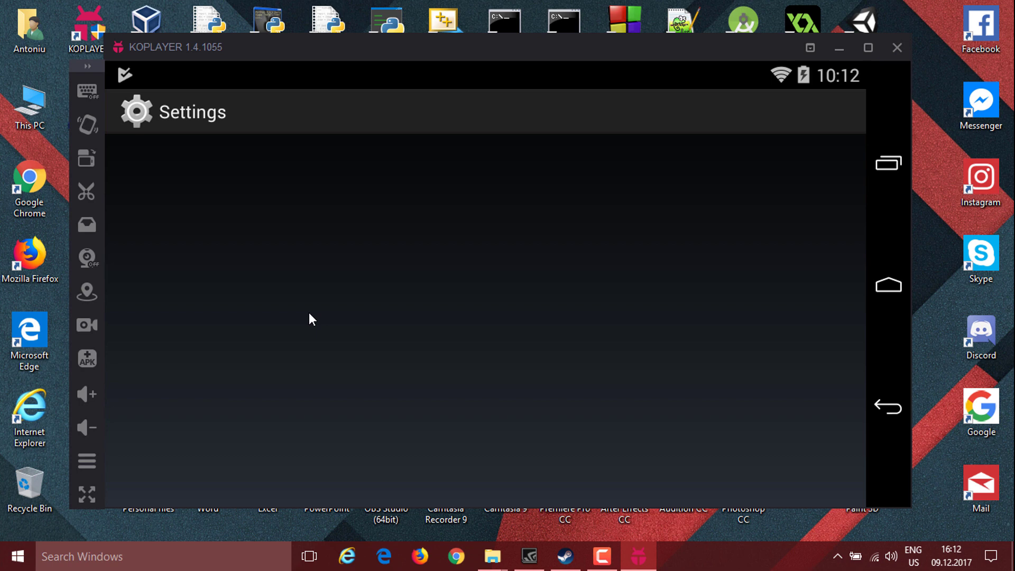
scroll(433, 357, down, 10)
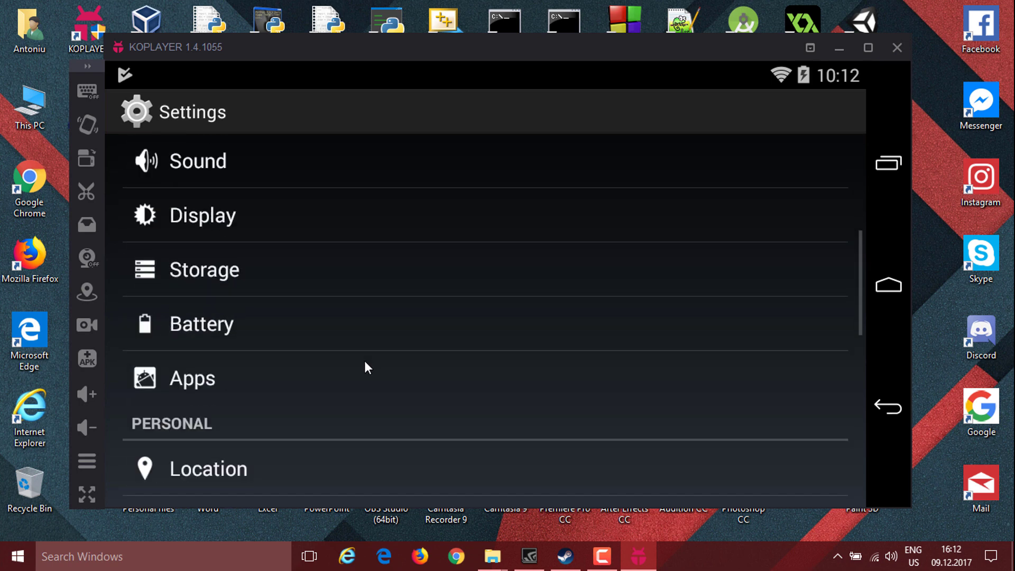
scroll(330, 376, down, 5)
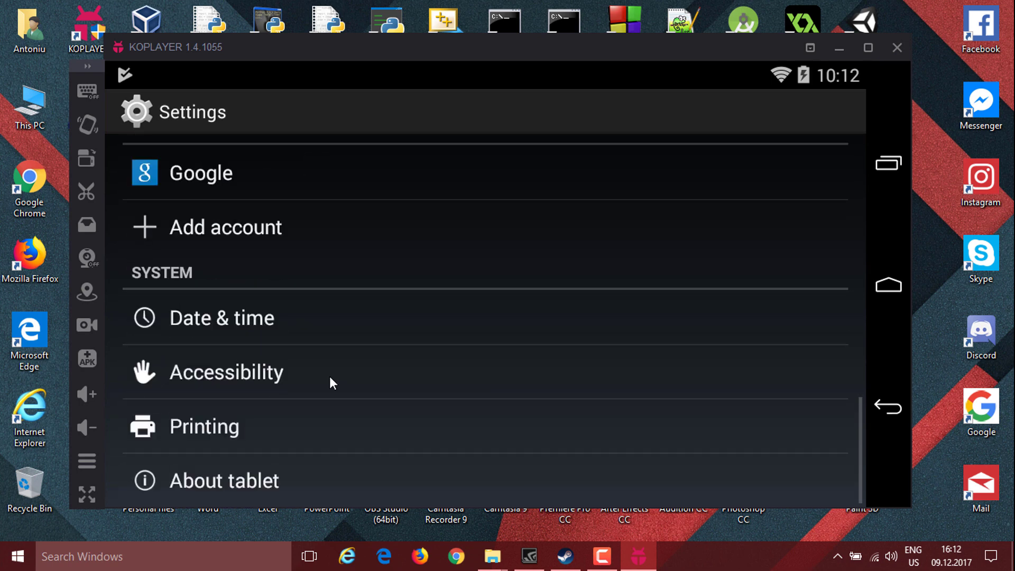
click(189, 476)
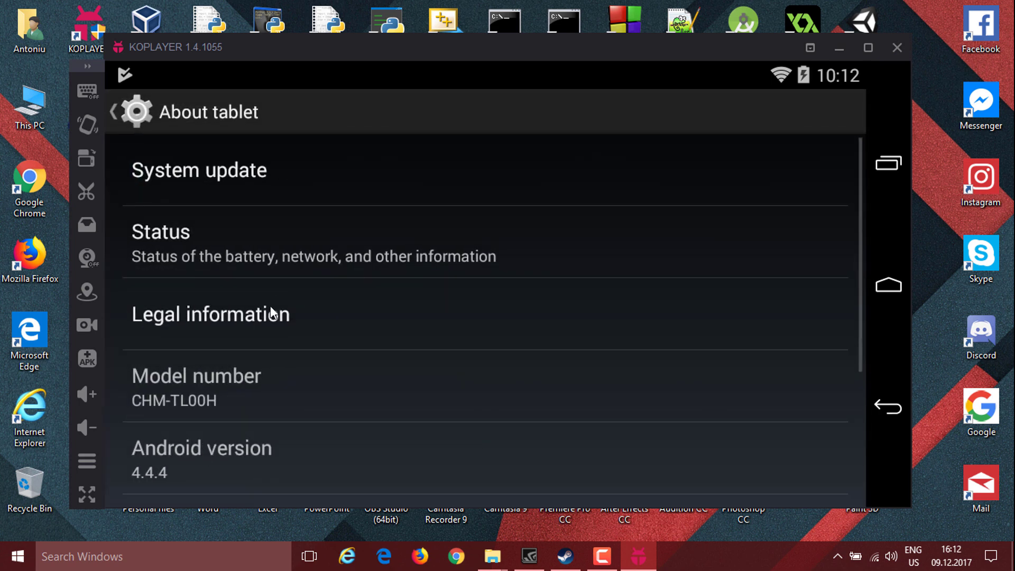
Reveal the Android version's hidden logo screen from the About tablet page, and return to the home screen
scroll(290, 329, down, 3)
triple_click(194, 332)
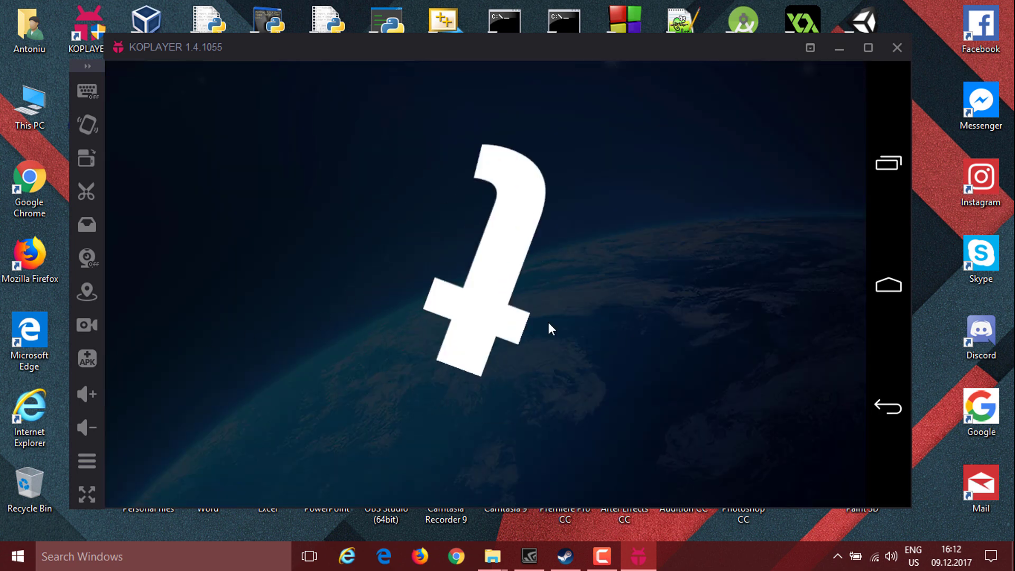
click(483, 319)
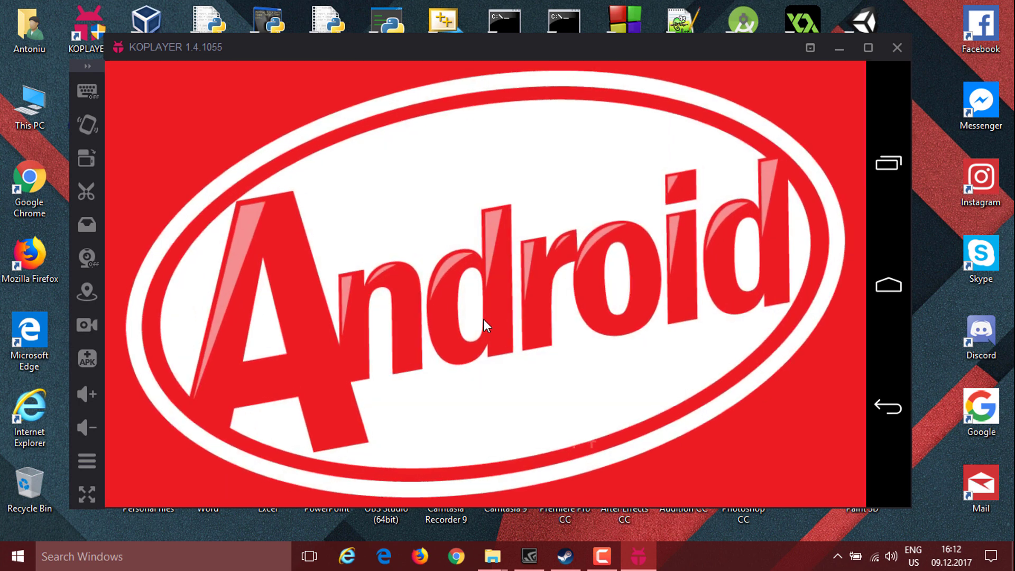
click(889, 291)
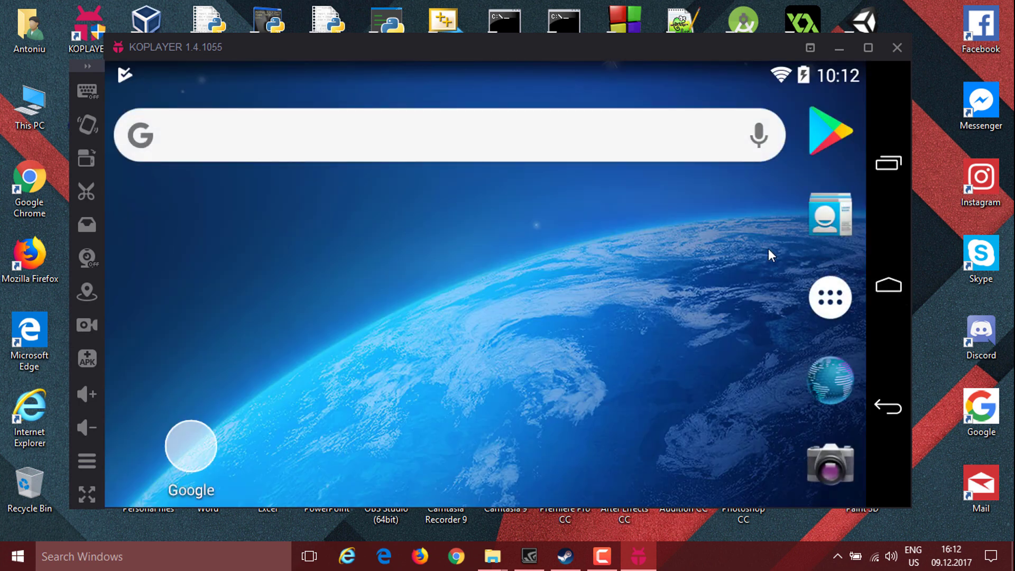
Open the Play Store and clear the Nova Launcher query from its search field
click(816, 144)
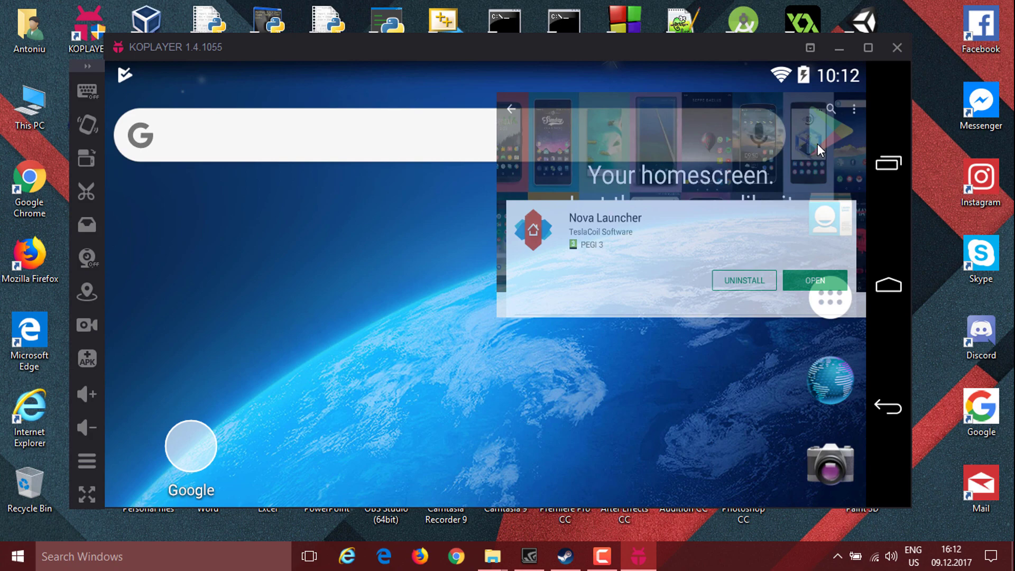
click(797, 118)
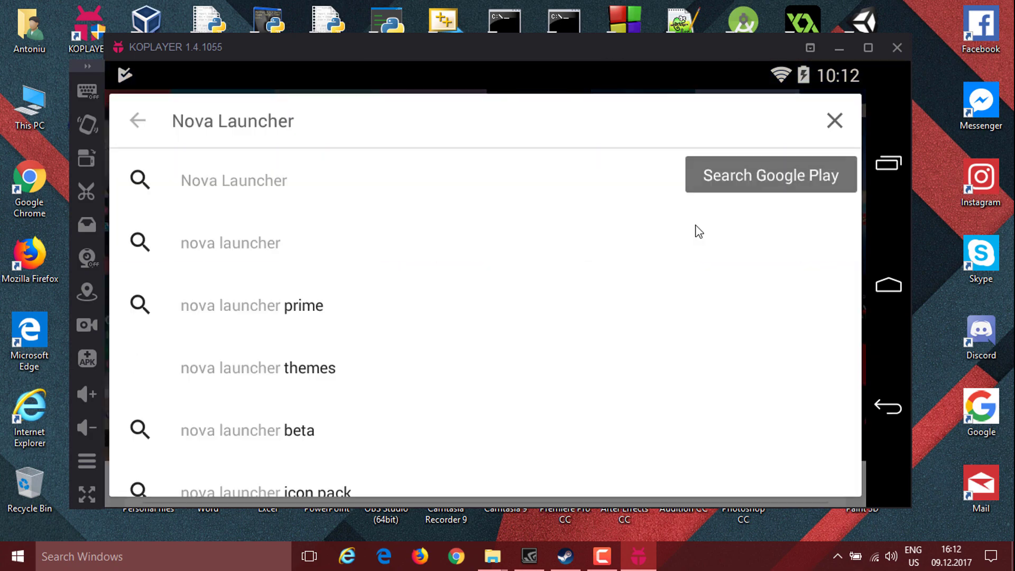
key(BackSpace)
key(BackSpace)
key(BackSpace)
key(BackSpace)
key(BackSpace)
key(BackSpace)
key(BackSpace)
key(BackSpace)
key(BackSpace)
key(BackSpace)
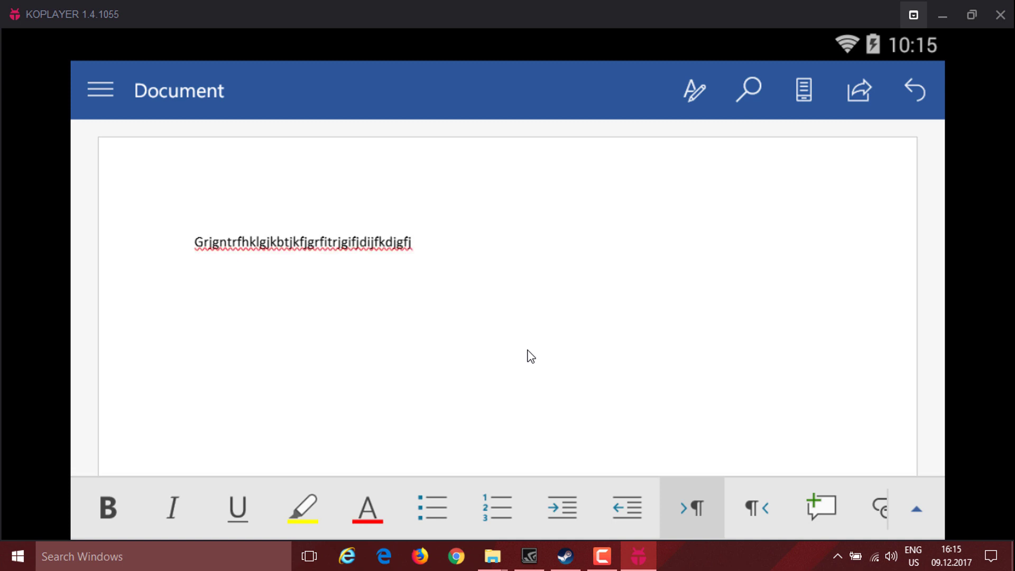
Type more filler text into the Word document in KOPLAYER
text(s is)
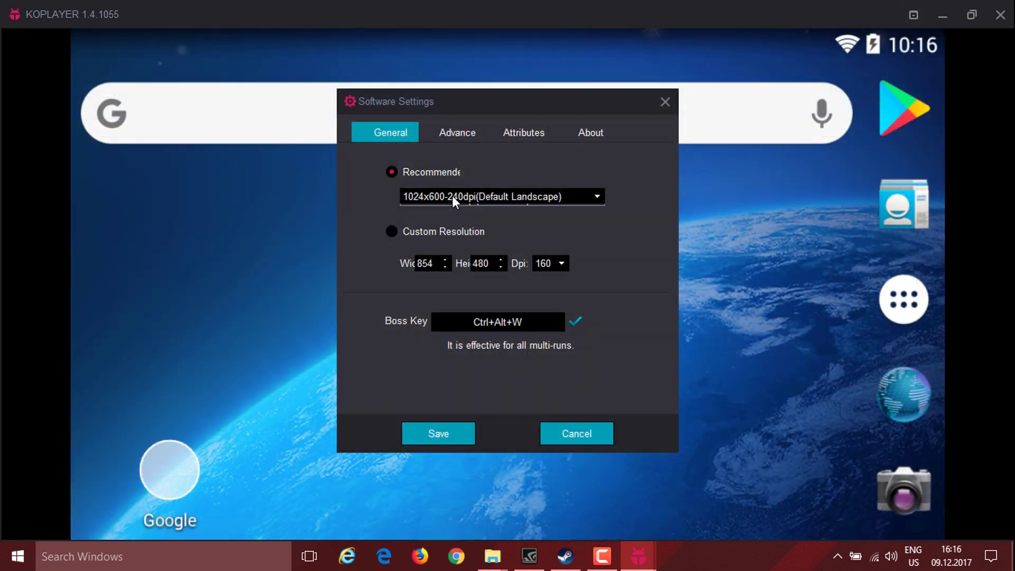
Select the recommended resolution 1280x720-320dpi (HD Landscape), trying the Custom Resolution option before returning to Recommended
click(452, 196)
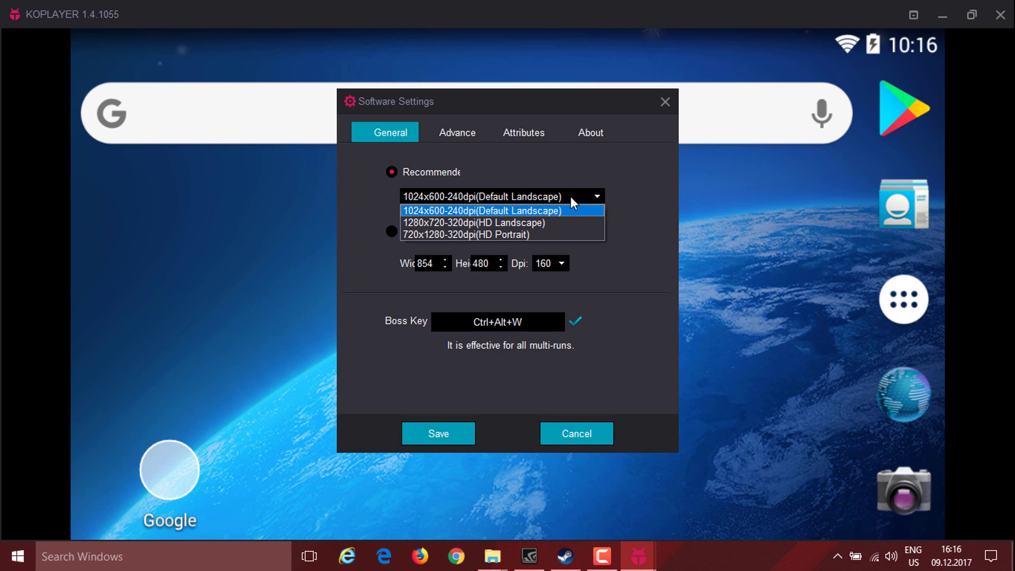
click(559, 222)
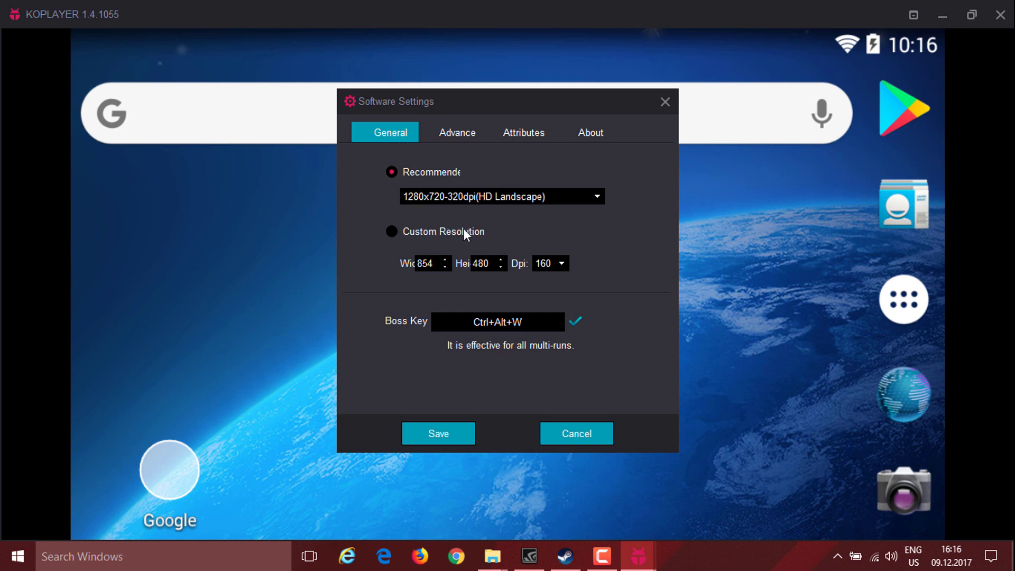
click(449, 233)
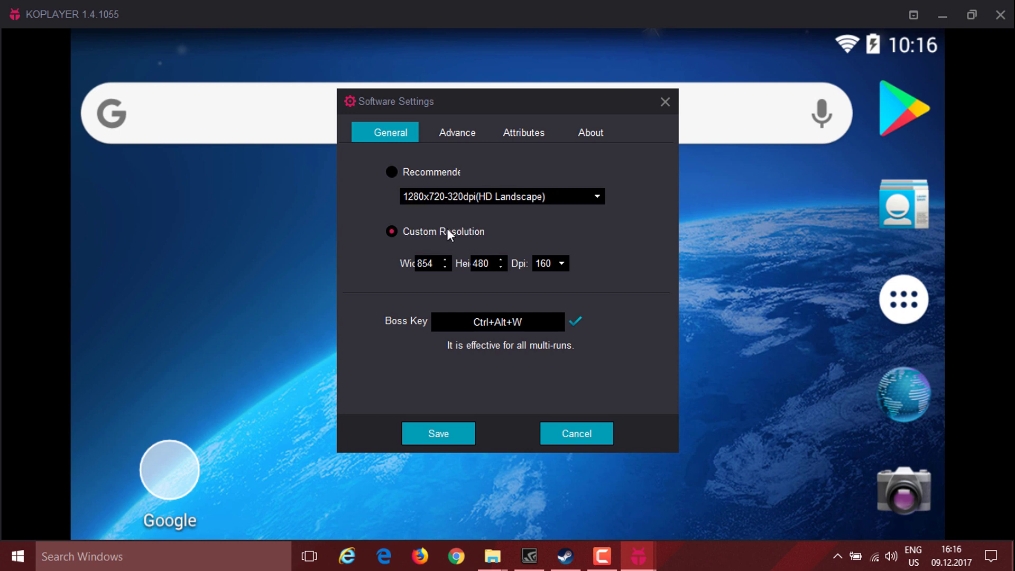
click(427, 172)
Inspect the available KOPLAYER memory choices in the advanced software settings
click(460, 132)
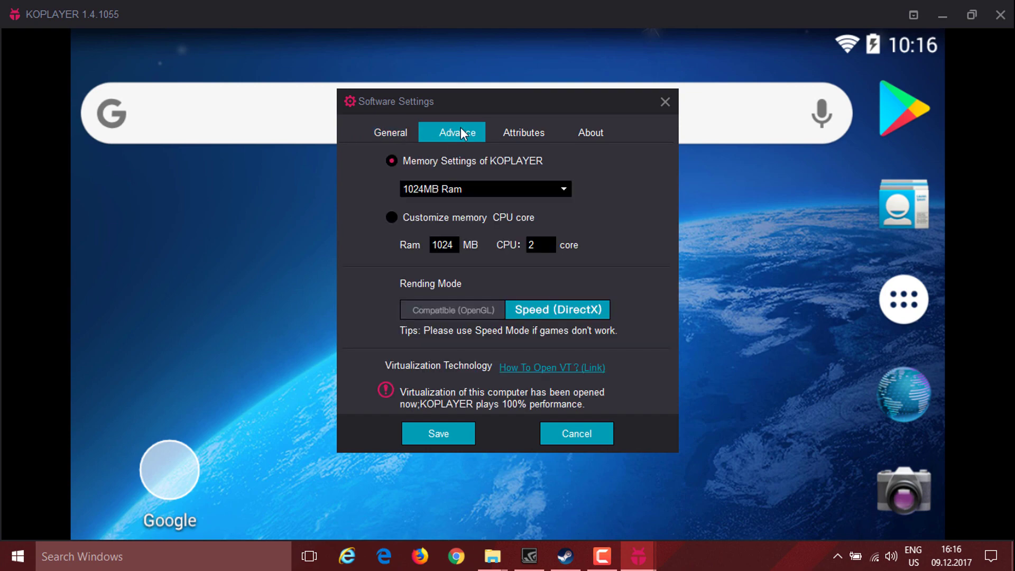
click(462, 188)
click(462, 189)
click(461, 188)
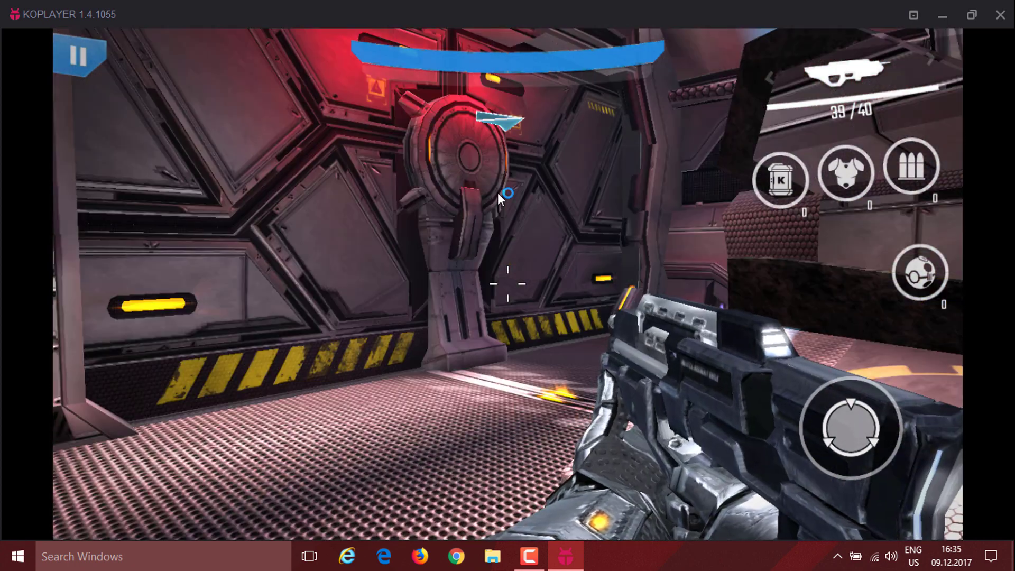
Open the game's keyboard mapping editor and place a shoot-and-spells control close to the crosshair
key(F6)
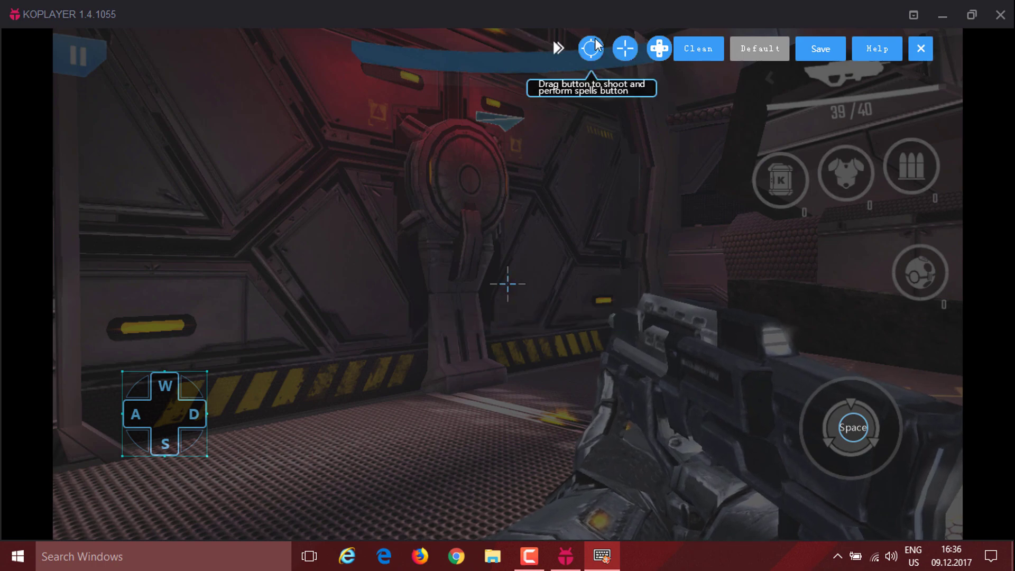
drag(593, 49, 464, 245)
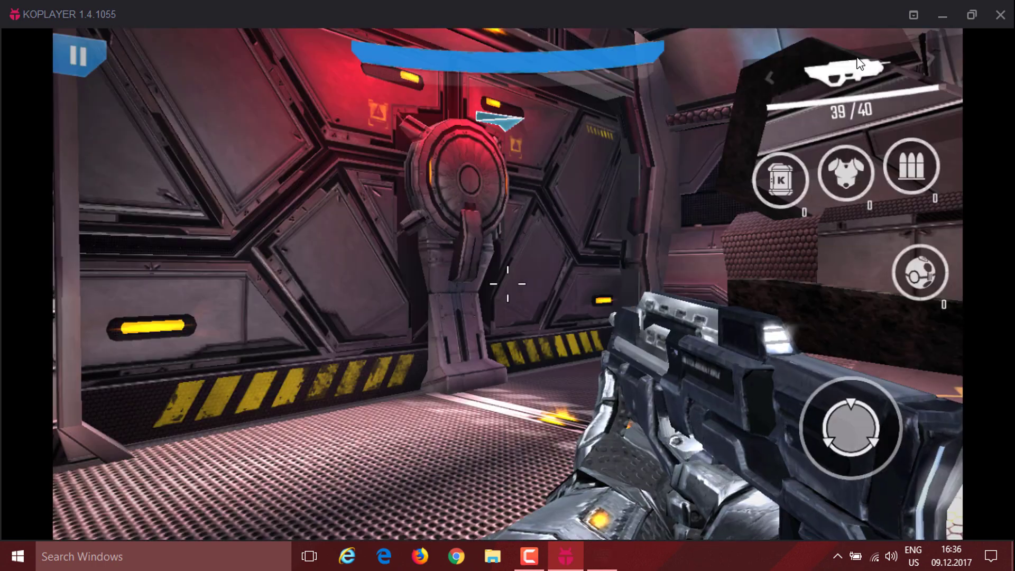
Move the game character forward and sideways using the mapped movement controls
key(w)
key(d)
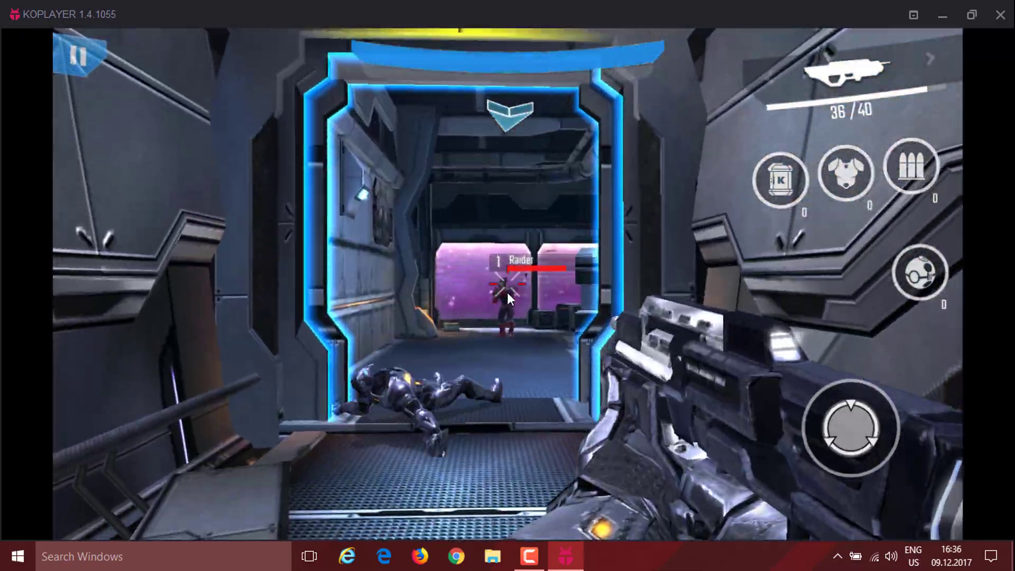
Shoot the Raiders and advance through the glowing doorway into the hangar
click(506, 293)
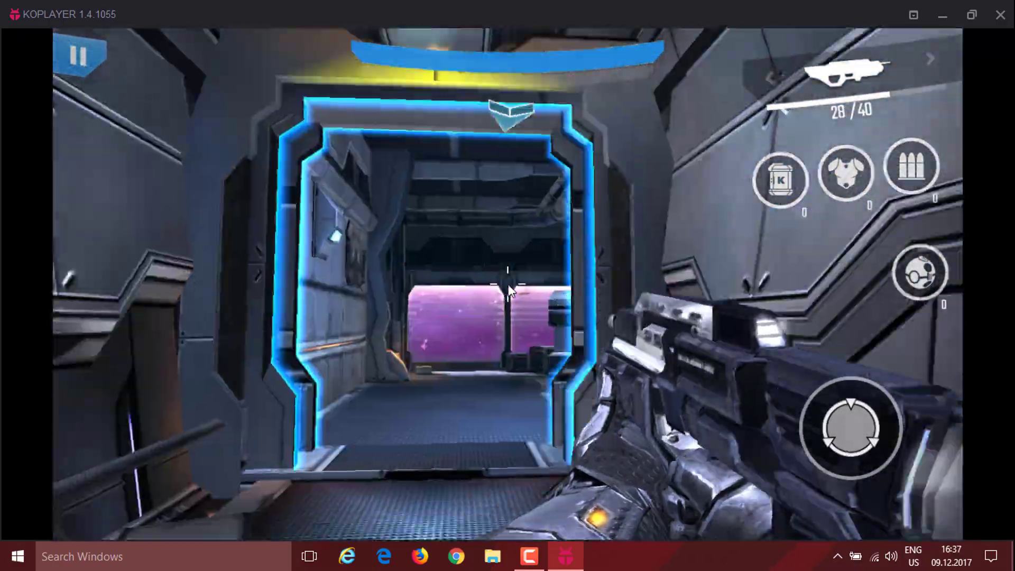
key(d)
key(w)
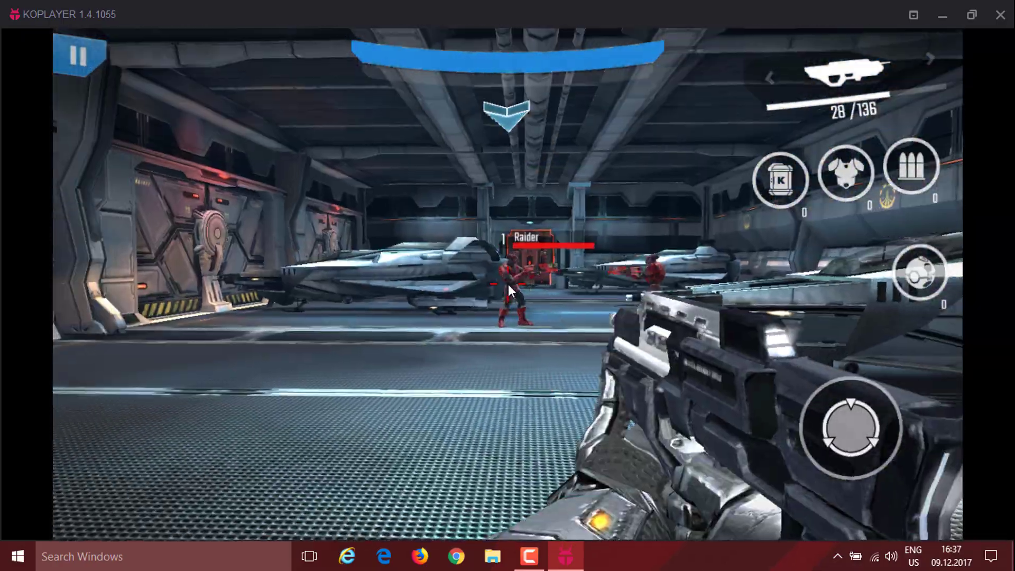
click(508, 284)
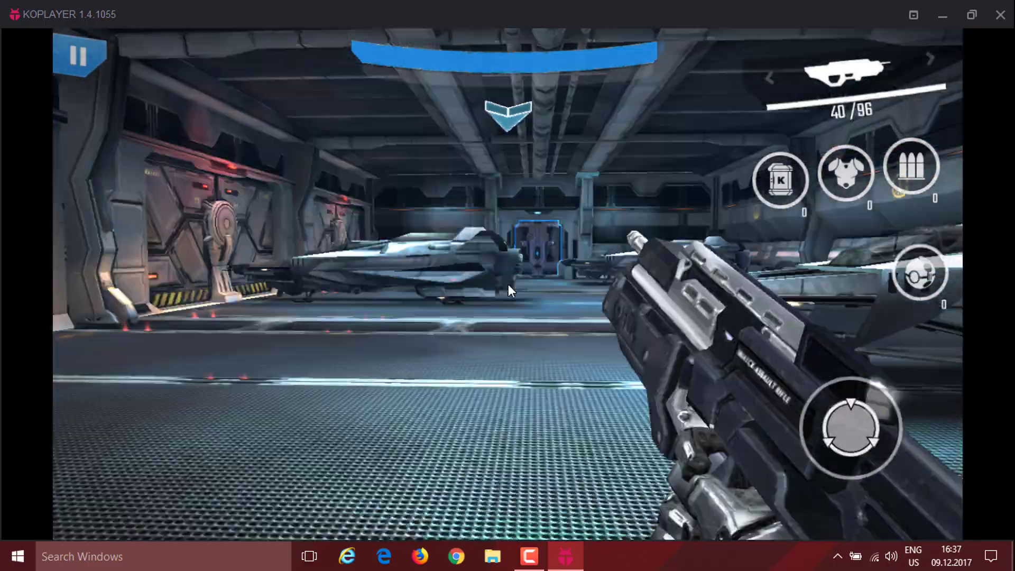
click(509, 285)
key(w)
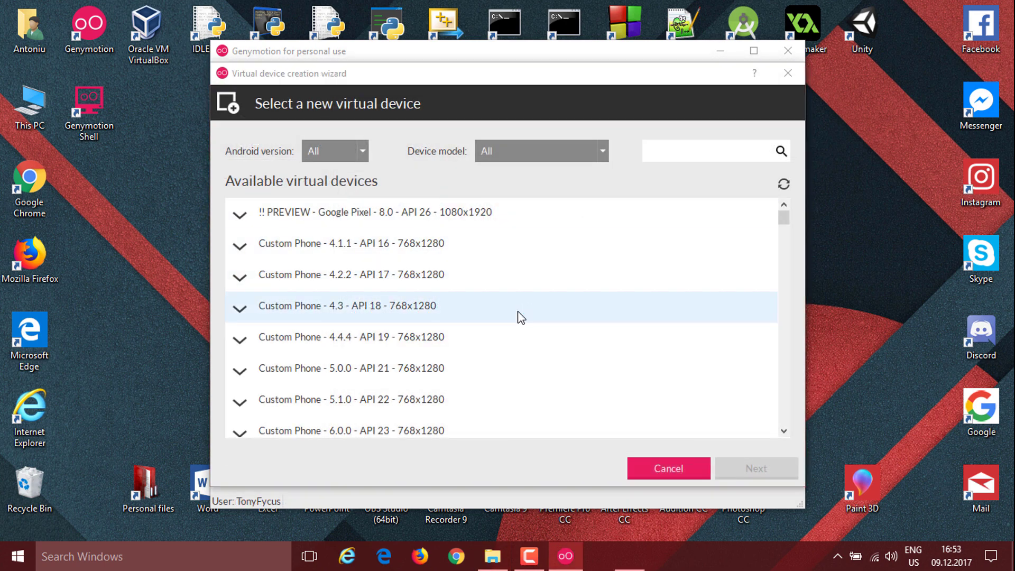
In Genymotion, create a virtual device from the Google Pixel 8.0 - API 26 - 1080x1920 preview, keeping its default name, and deploy it
scroll(548, 349, down, 8)
scroll(548, 349, up, 8)
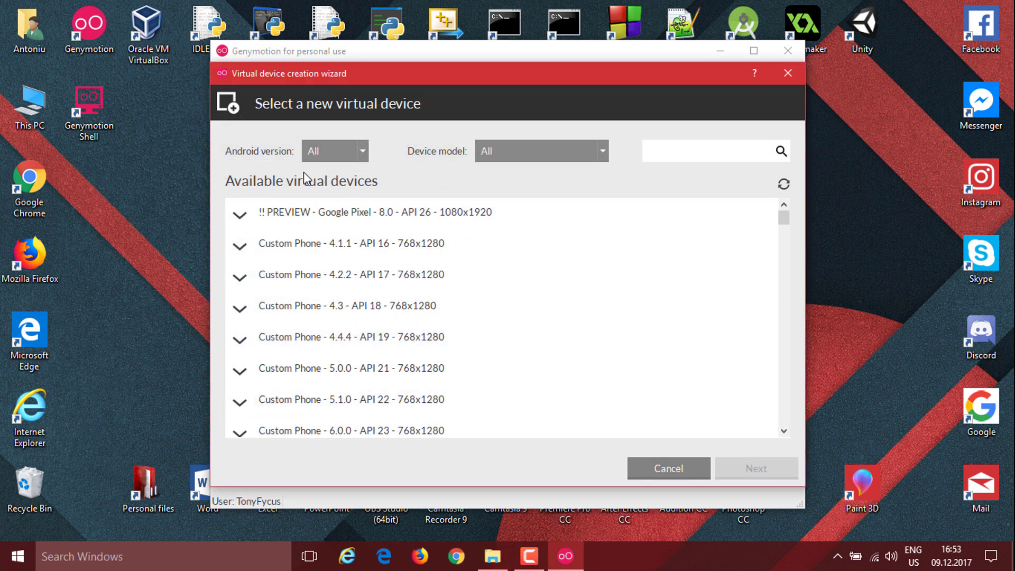
scroll(328, 280, down, 5)
scroll(402, 344, up, 5)
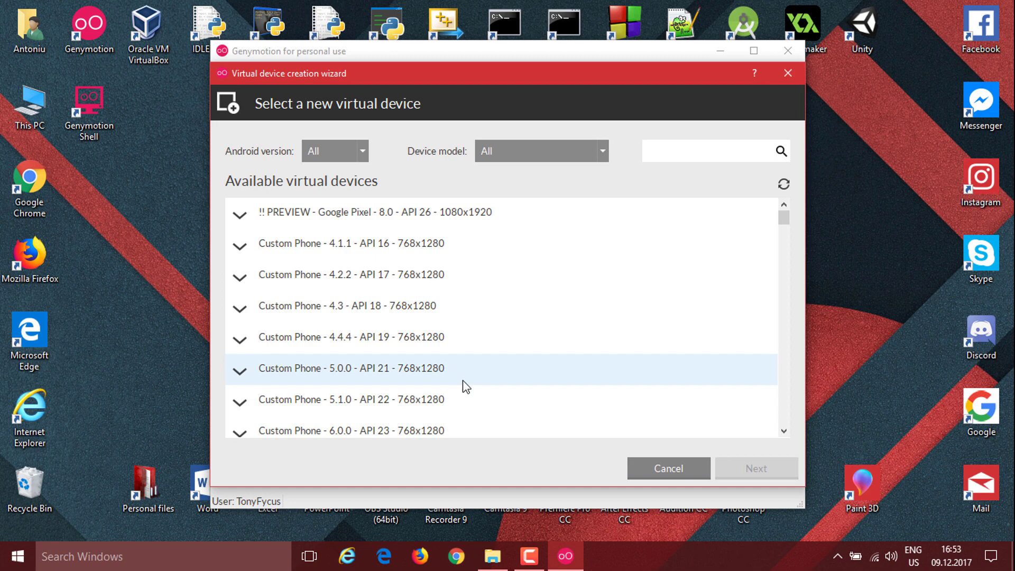
click(372, 219)
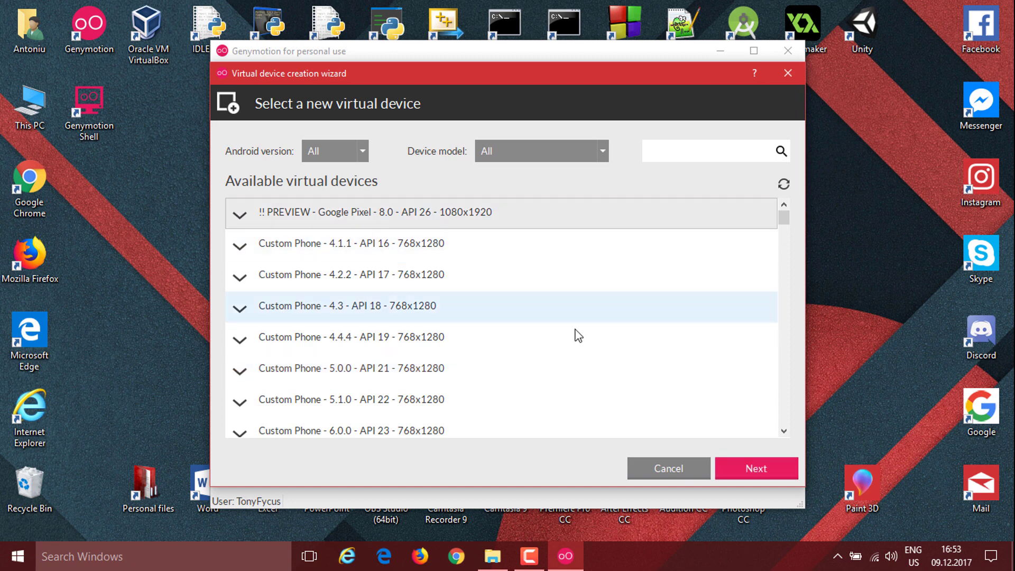
click(745, 466)
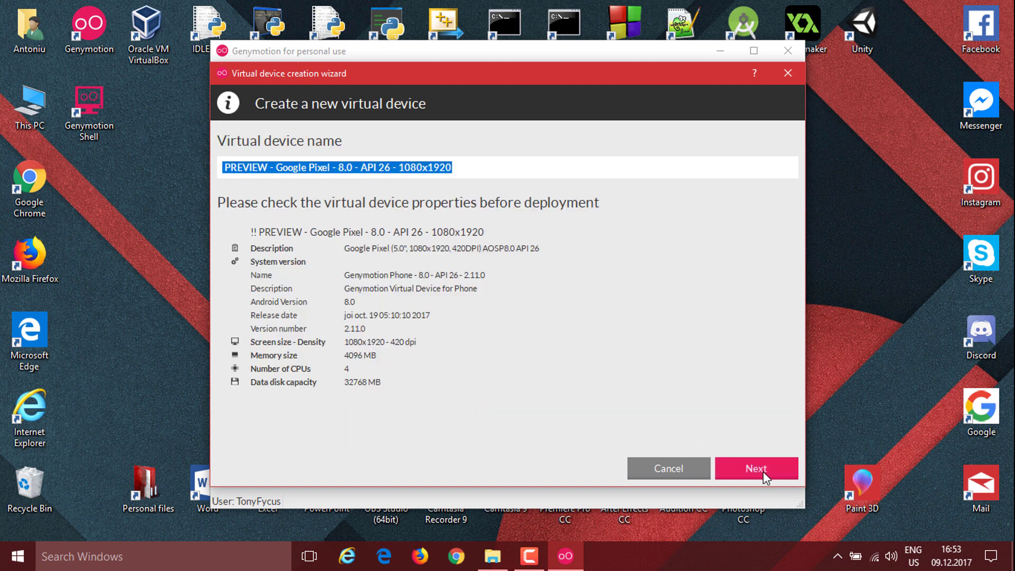
click(762, 473)
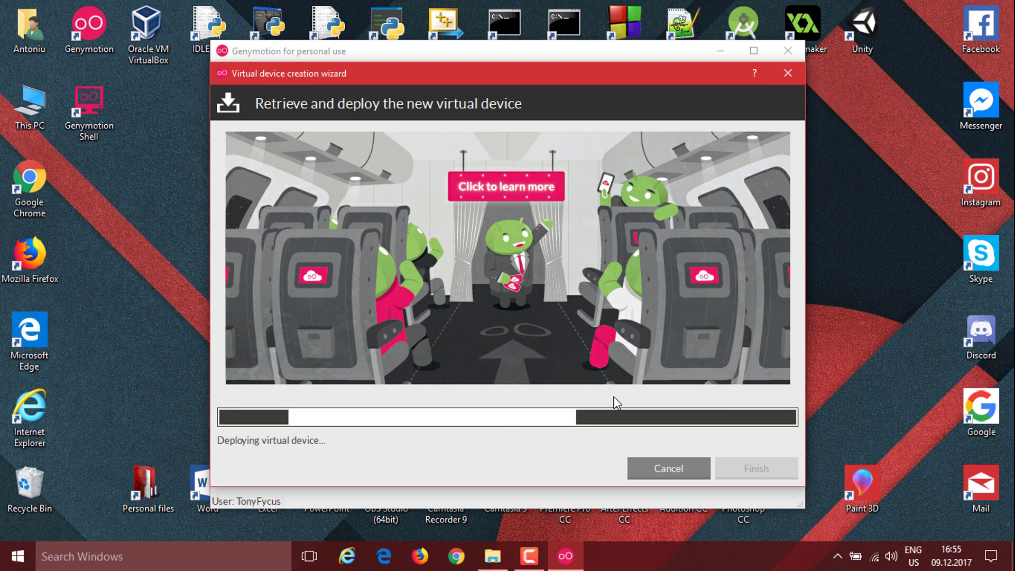
click(747, 474)
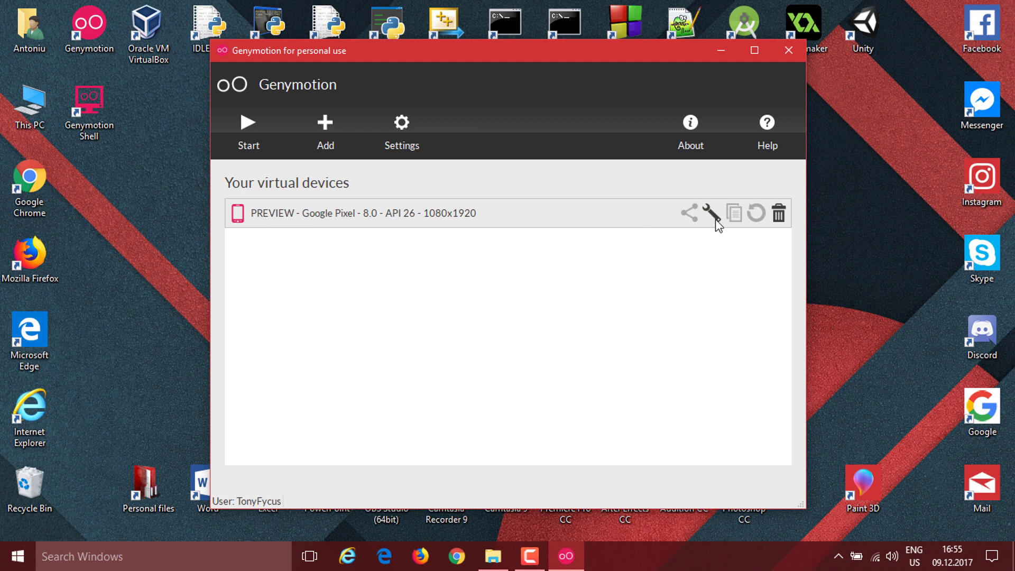
Open the Google Pixel virtual device's configuration and set 2 processors and 2048 MB of base memory
double_click(479, 226)
click(597, 127)
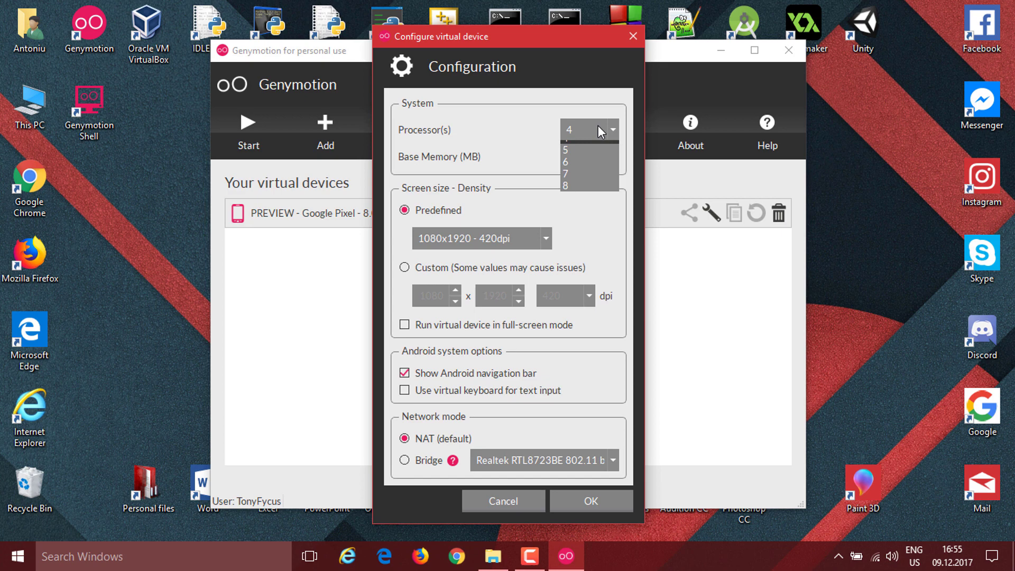
click(598, 127)
click(597, 127)
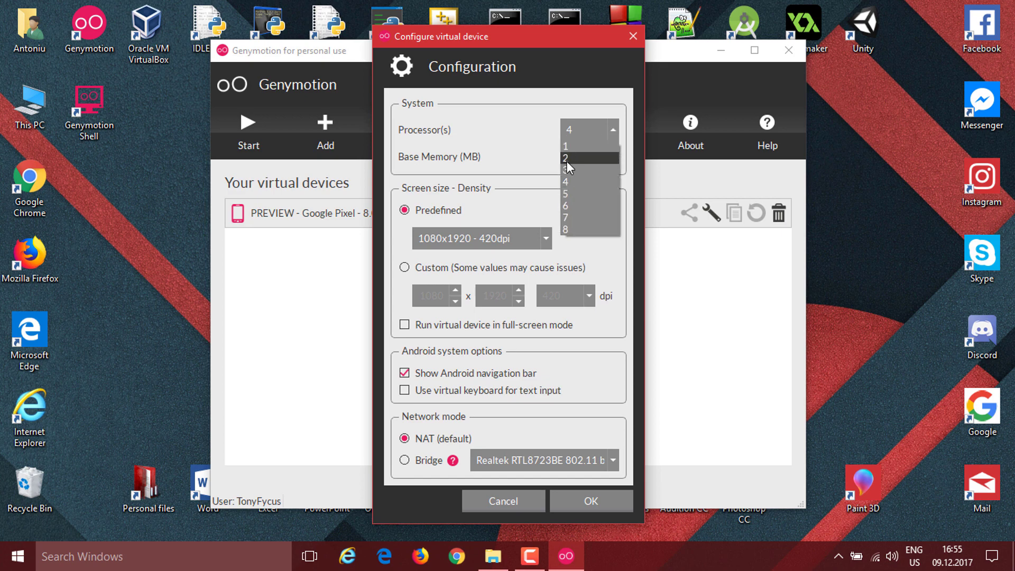
click(571, 149)
click(597, 136)
click(583, 154)
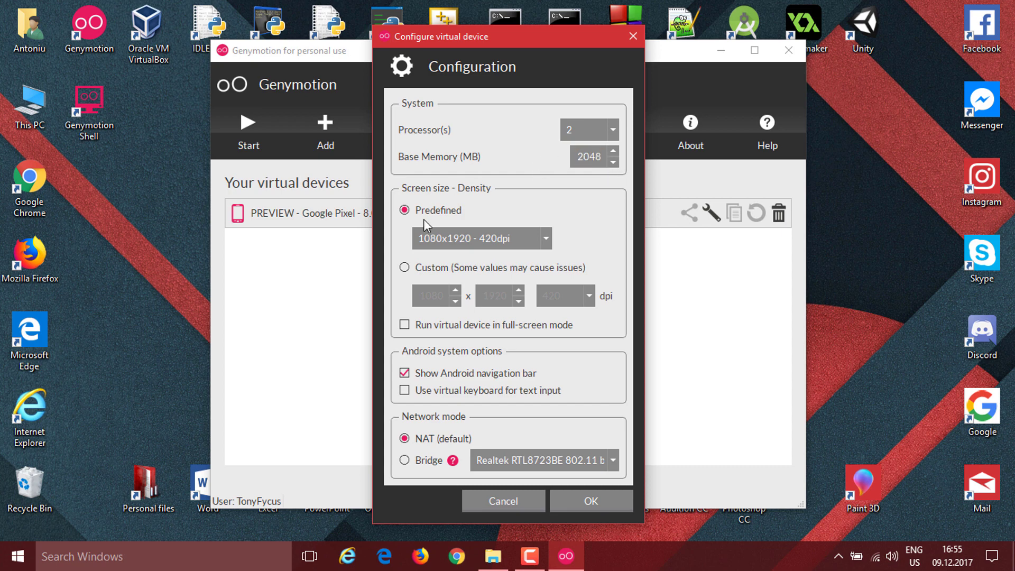
Set the virtual device's predefined screen size to 1024x600 - 160dpi and save the configuration
click(436, 237)
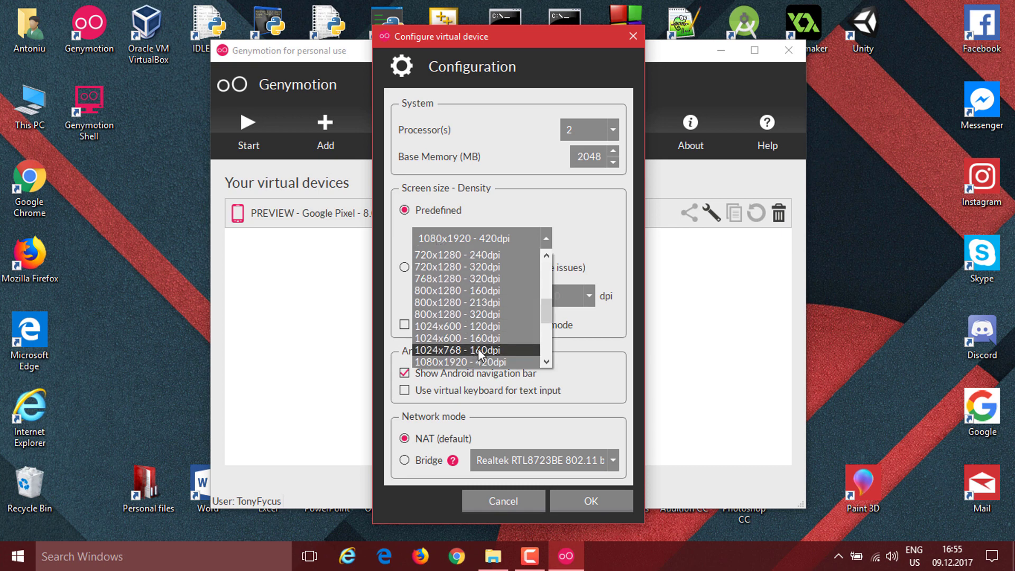
click(488, 349)
click(416, 243)
click(469, 341)
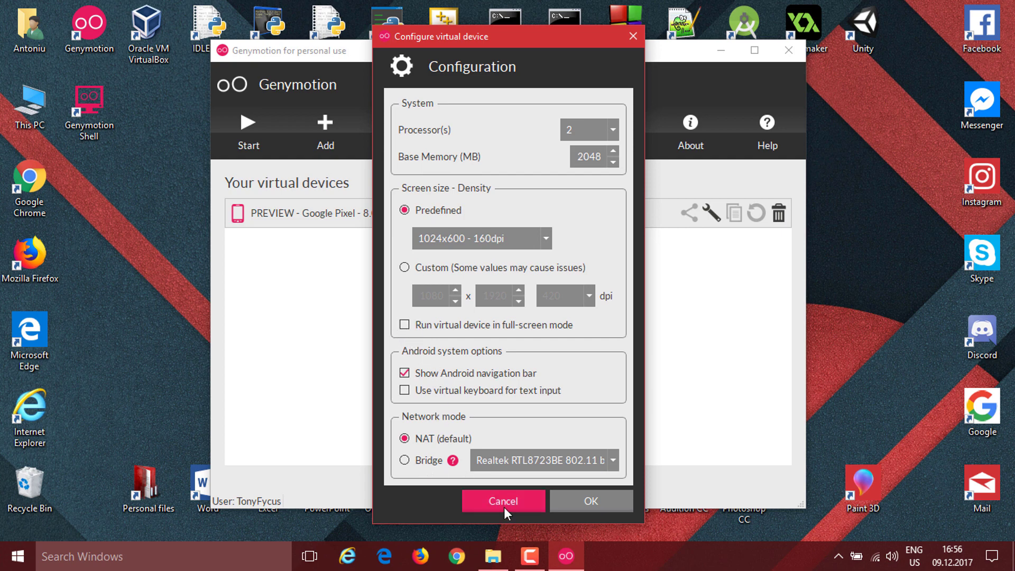
click(582, 493)
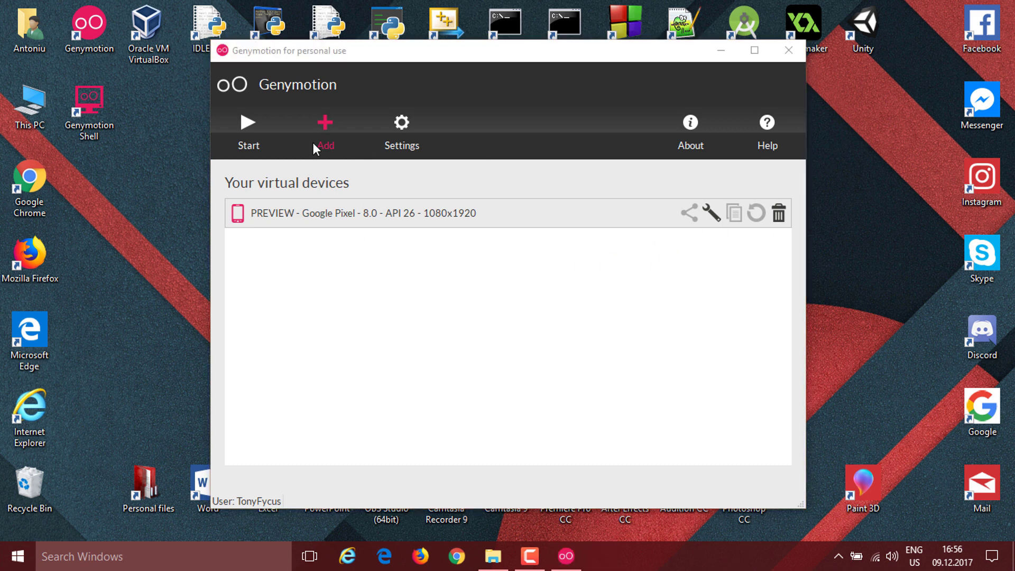
Start the Google Pixel virtual device and open the Android settings from its notification shade
click(246, 132)
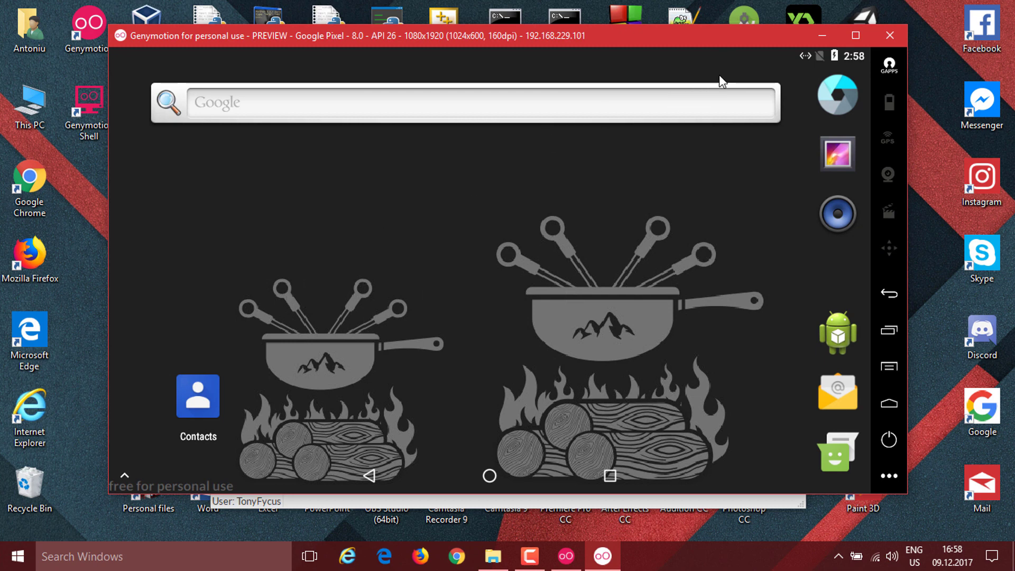
drag(719, 55, 709, 274)
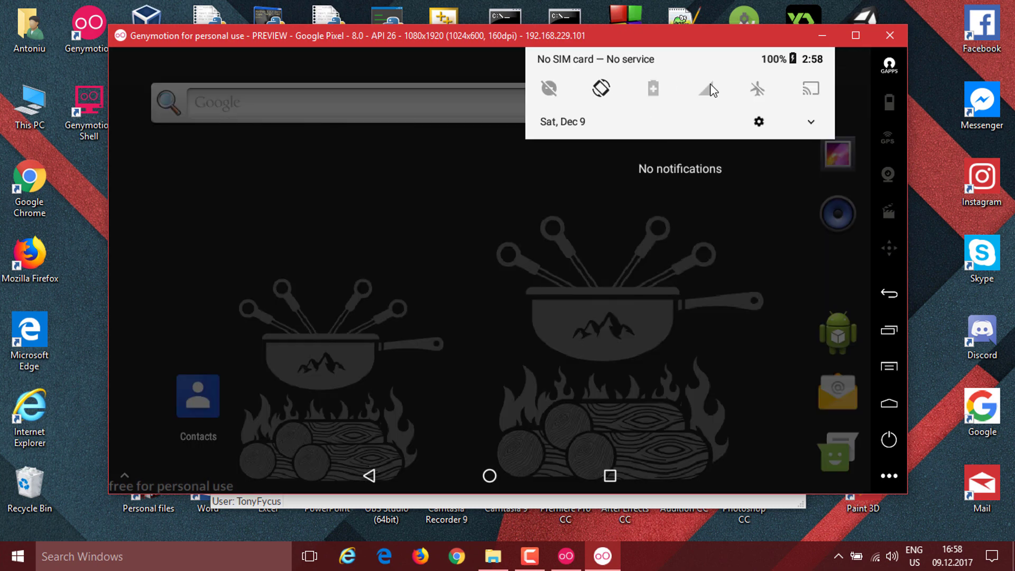
click(760, 122)
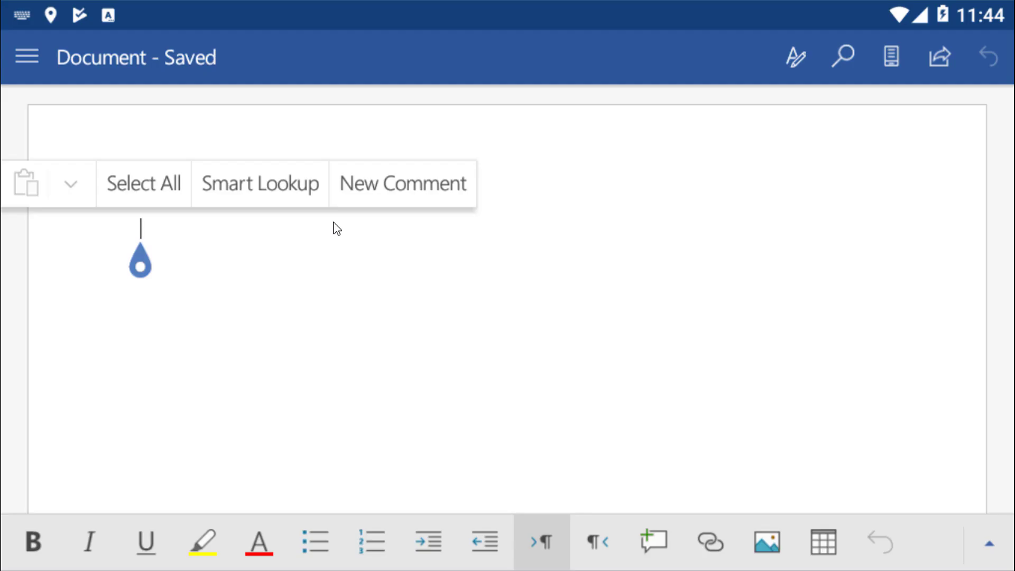
Write "This is a good emulator." in the blank Word document in MEmu
text(thi)
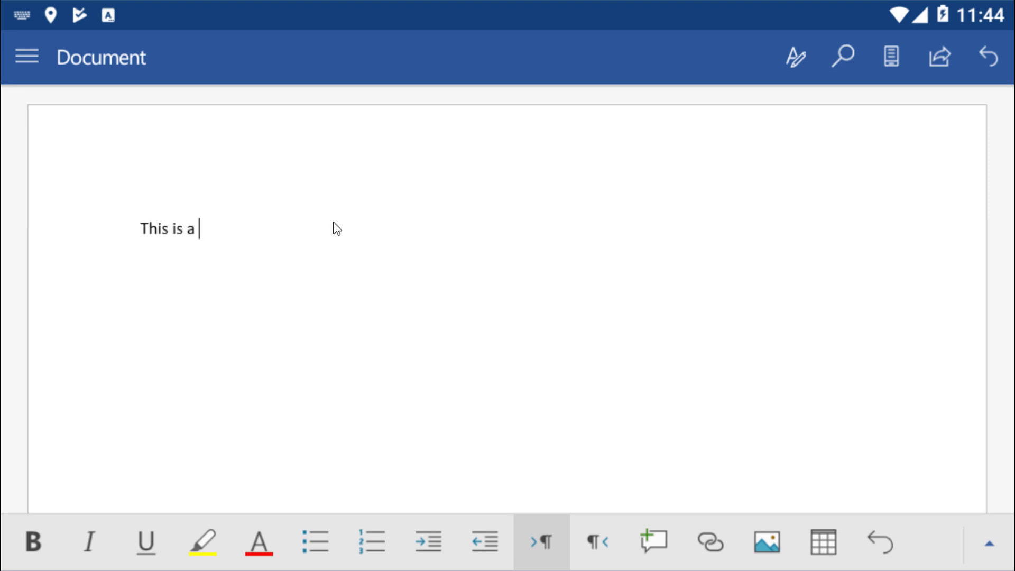
text(s is a good emulator.)
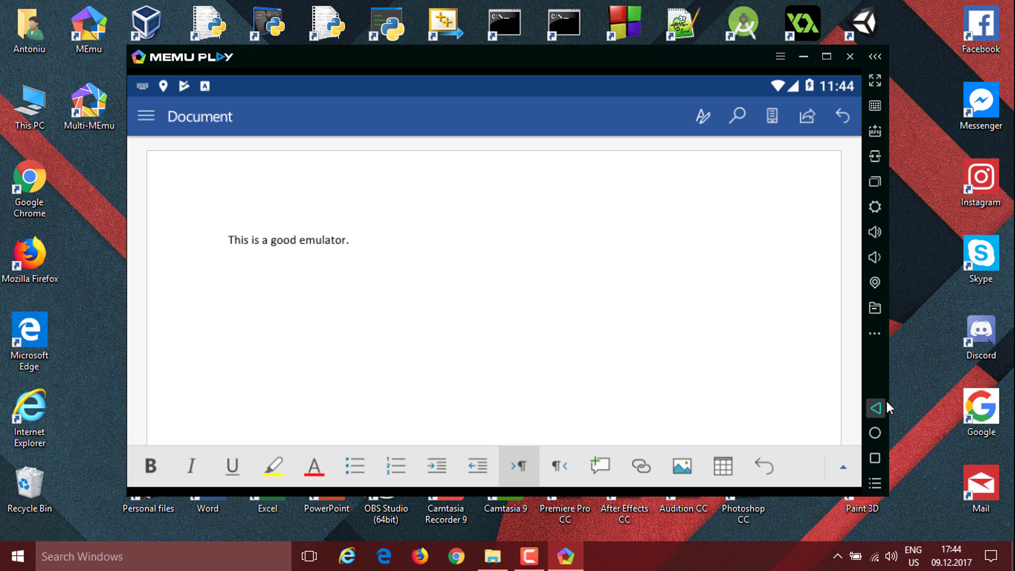
Return to the MEmu home screen, launch N.O.V.A. L and maximize the emulator window
click(877, 429)
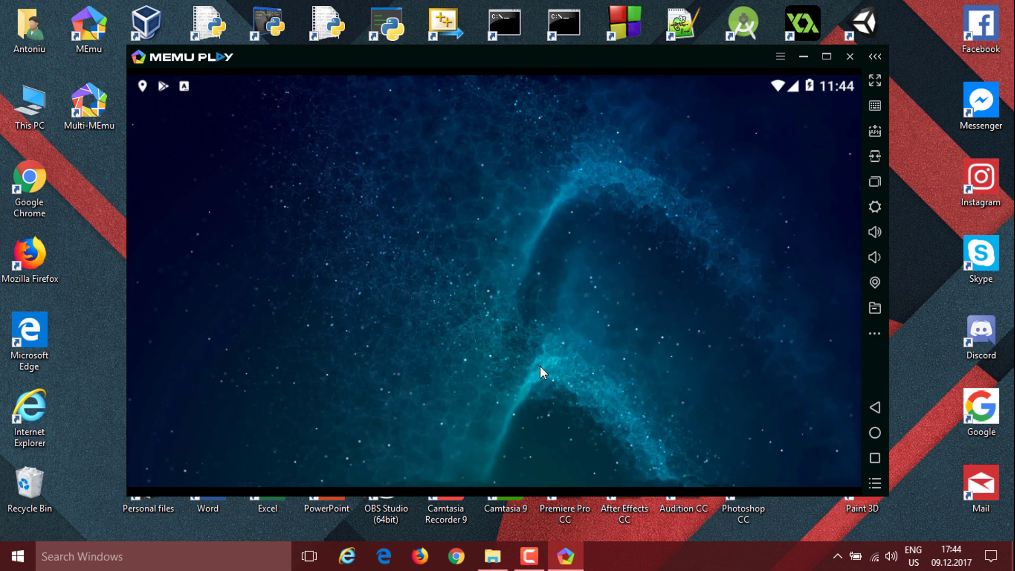
click(870, 434)
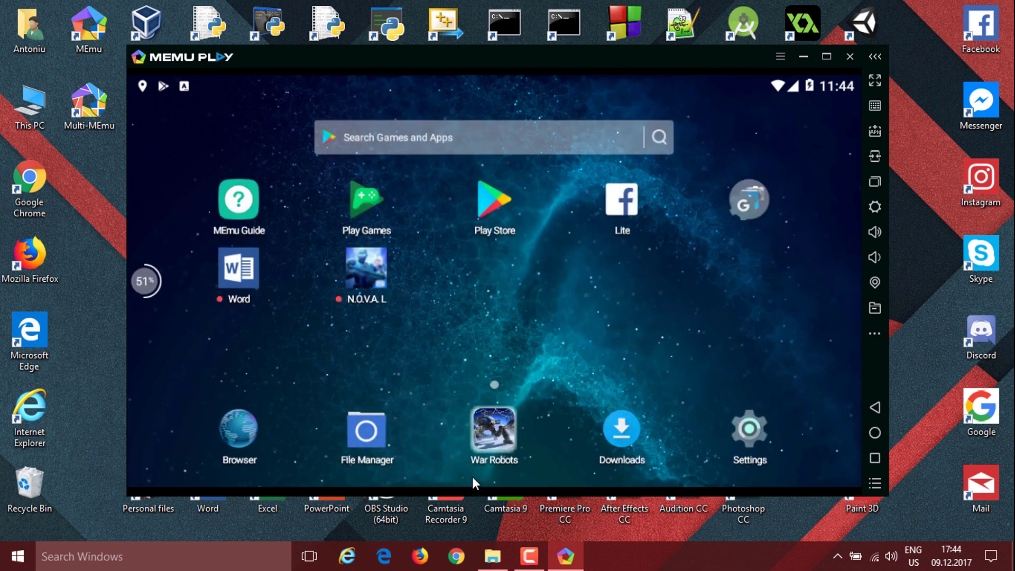
click(367, 269)
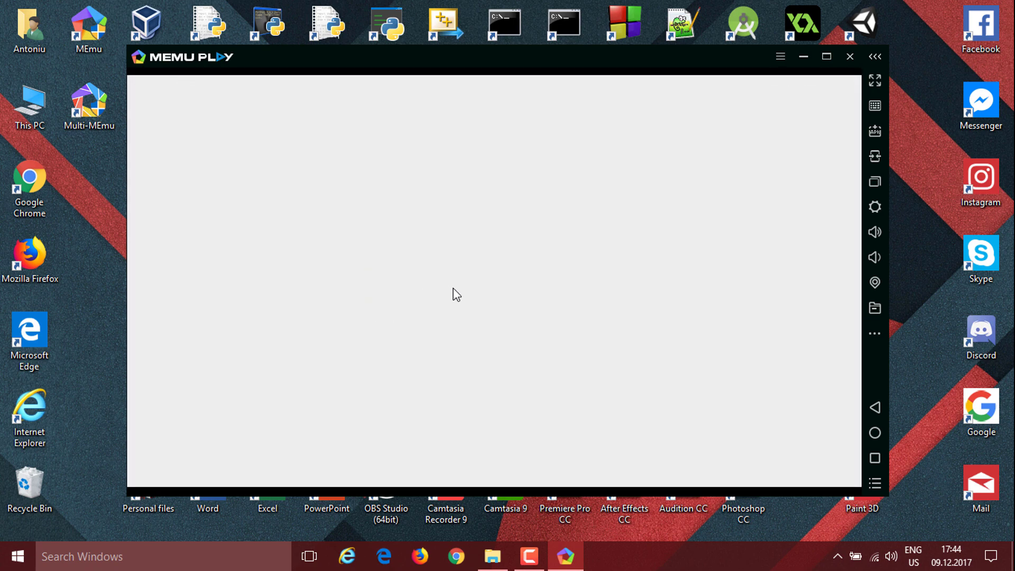
click(826, 59)
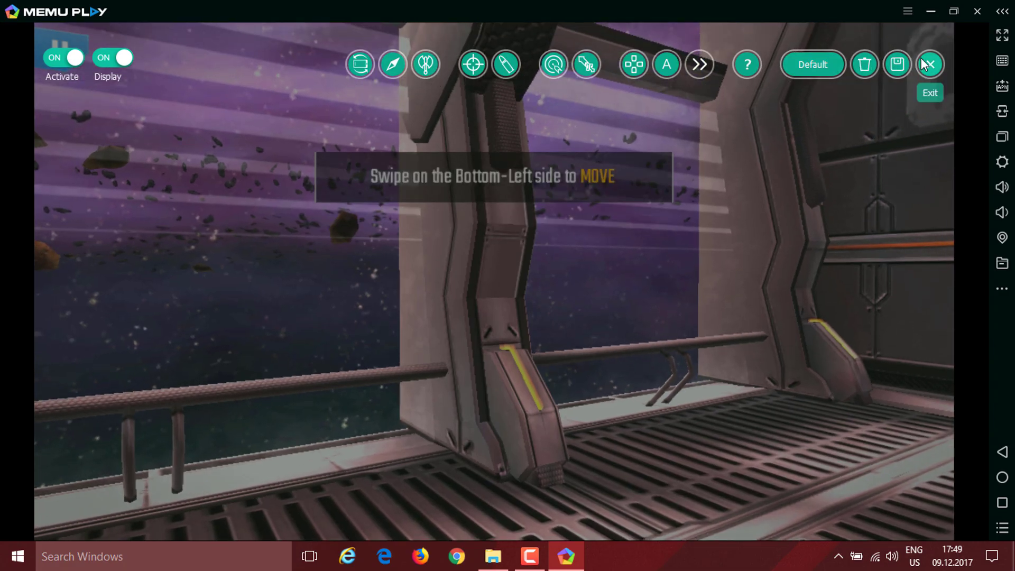
Exit the key mapping editor, turn the game camera and move the character by swiping
click(928, 61)
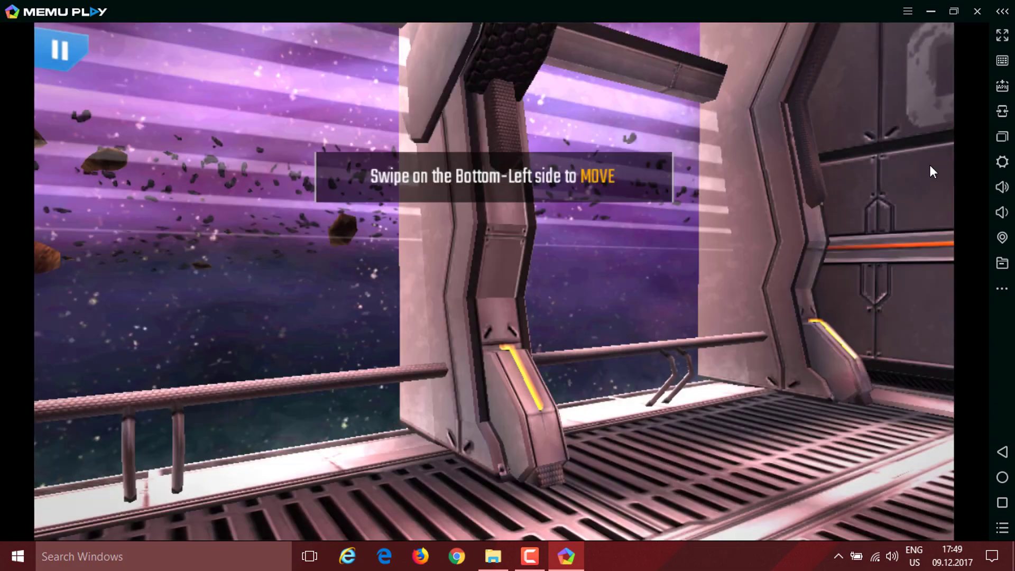
drag(929, 165, 734, 257)
drag(373, 420, 440, 352)
drag(208, 403, 259, 360)
Add a WASD direction control over the game's movement area, save it to the Default key mapping and exit the editor
click(999, 60)
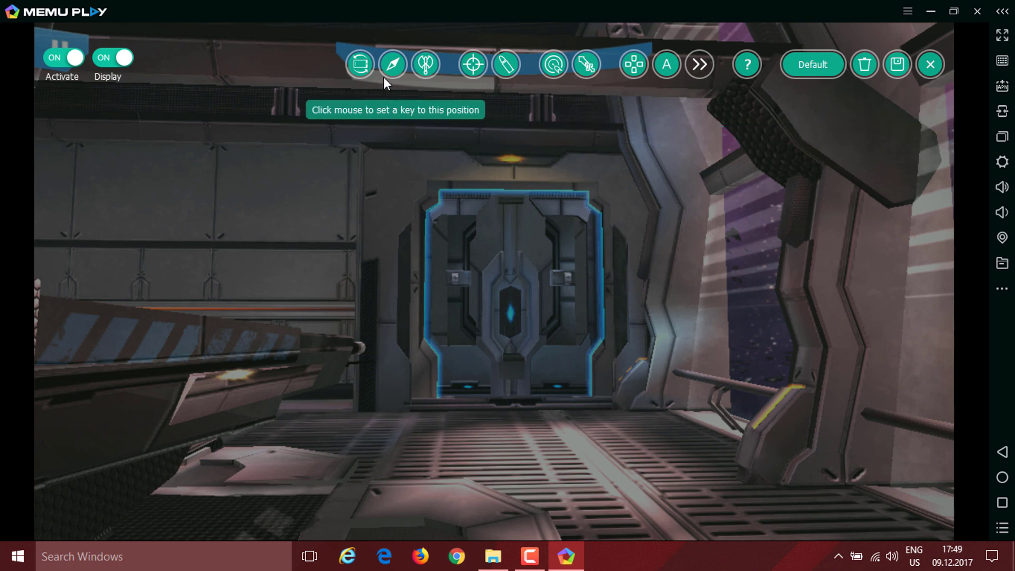
click(638, 58)
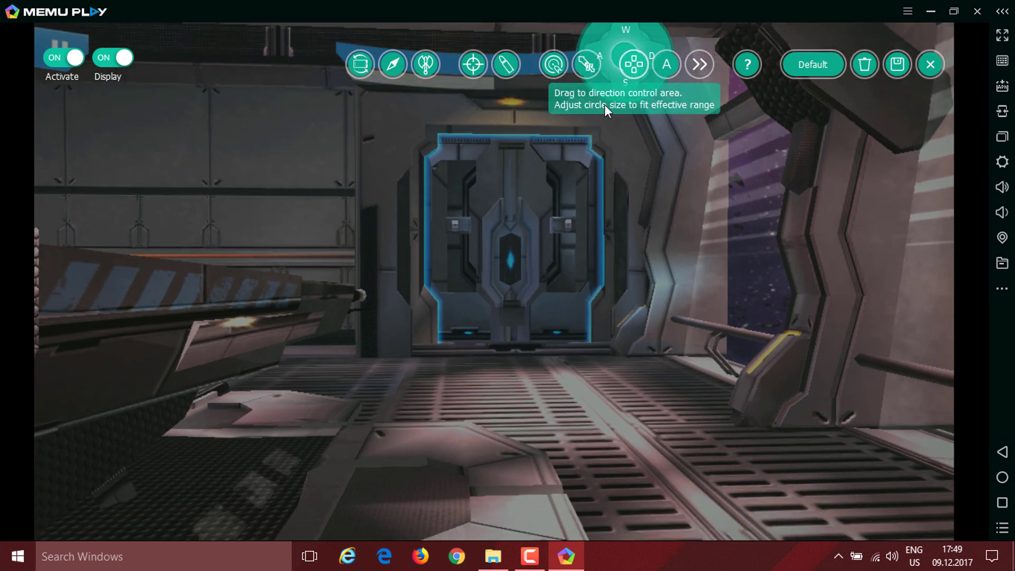
drag(604, 103, 178, 406)
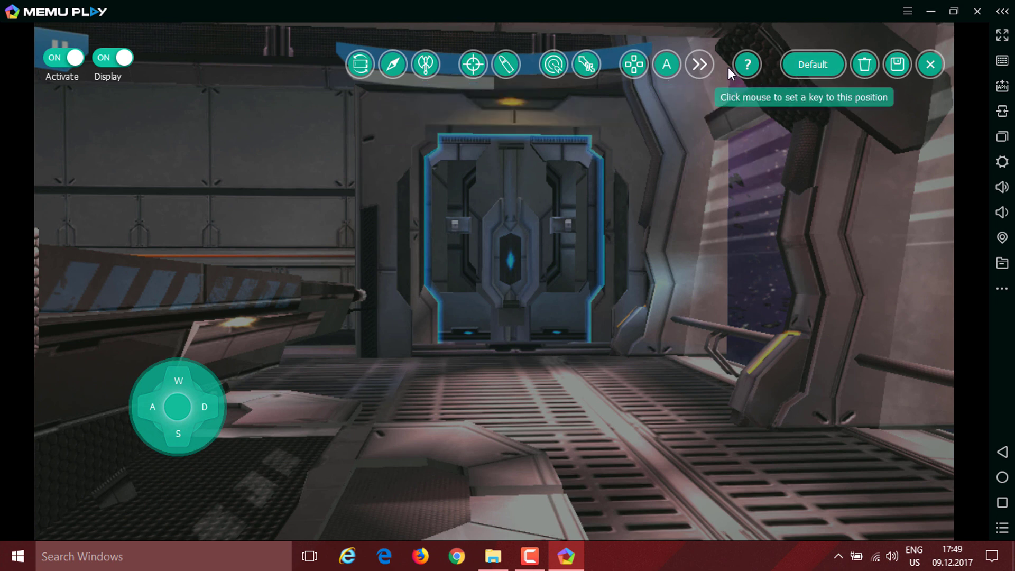
click(707, 64)
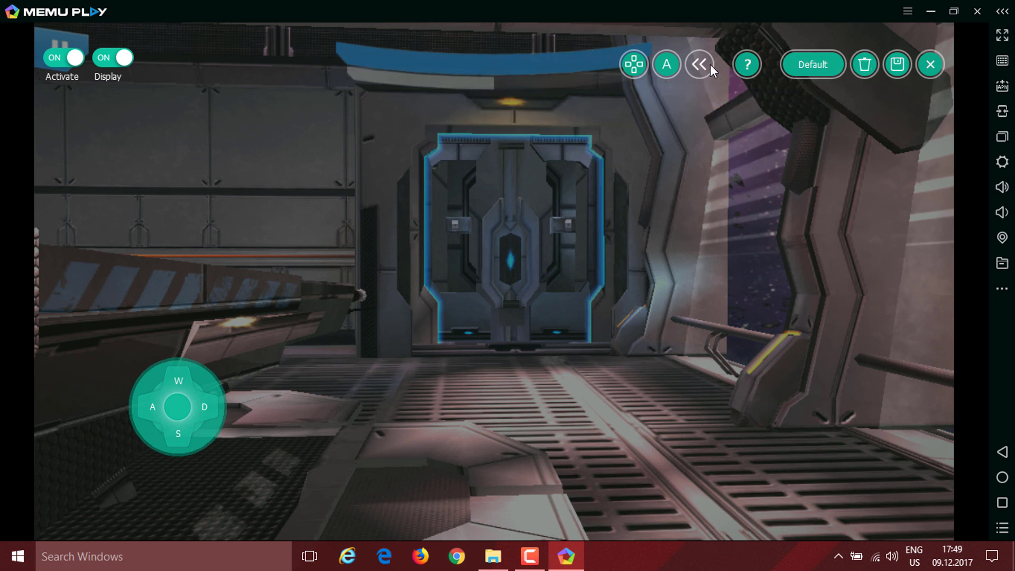
click(904, 74)
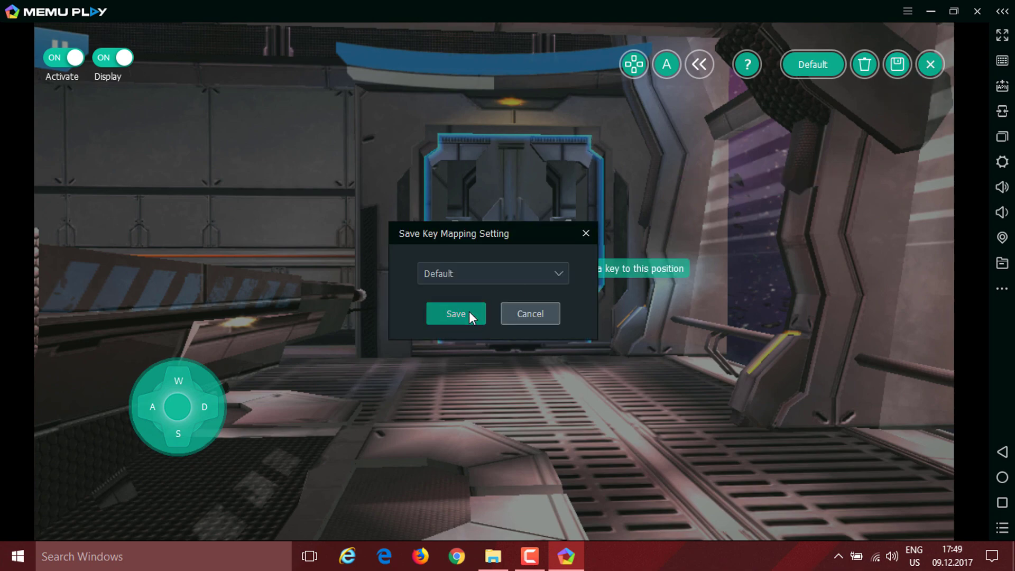
click(469, 312)
click(929, 65)
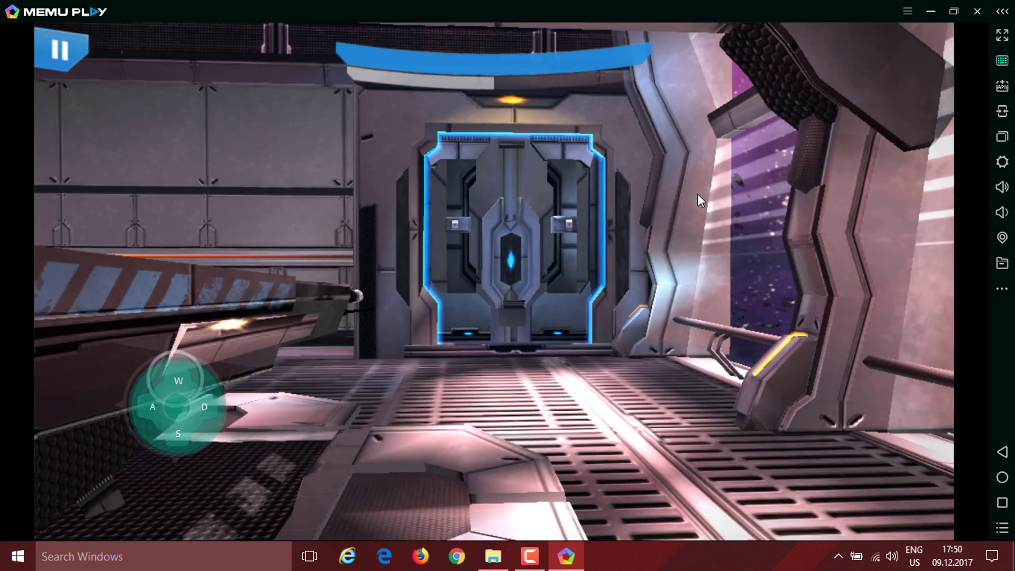
Move the character through the doorway with the mapped WASD controls and shoot the Raider
key(w)
key(d)
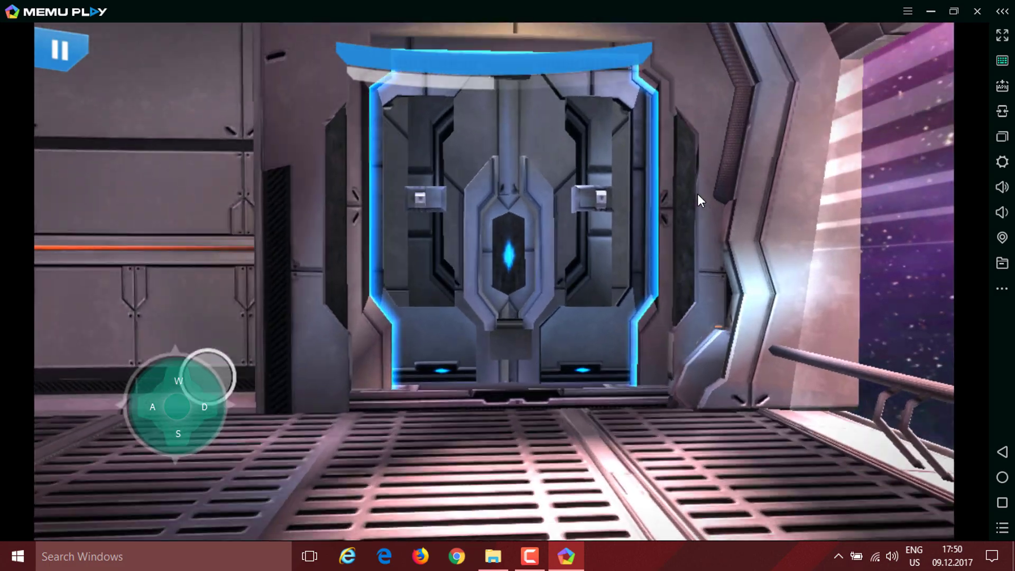
key(a)
key(w)
drag(691, 195, 611, 205)
key(w)
key(d)
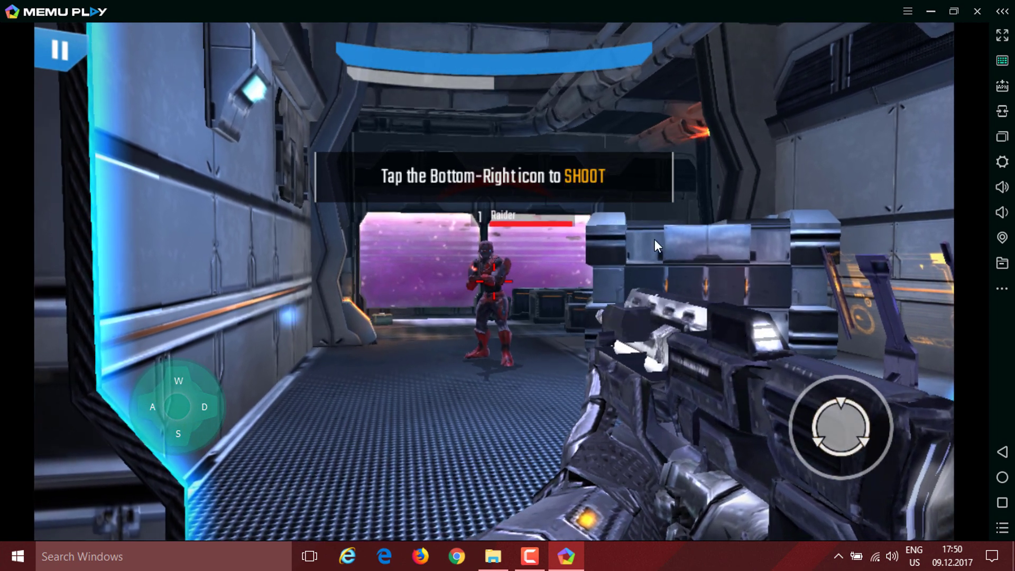
click(841, 407)
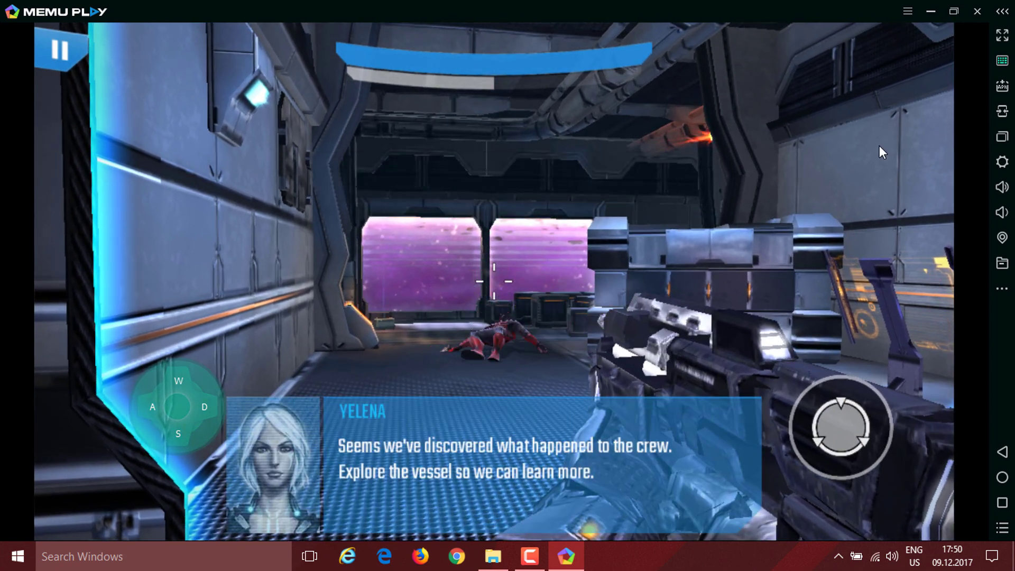
Map the shooting-game aim control onto the crosshair and the fire control onto the fire button, save the key mapping and exit the editor
click(993, 60)
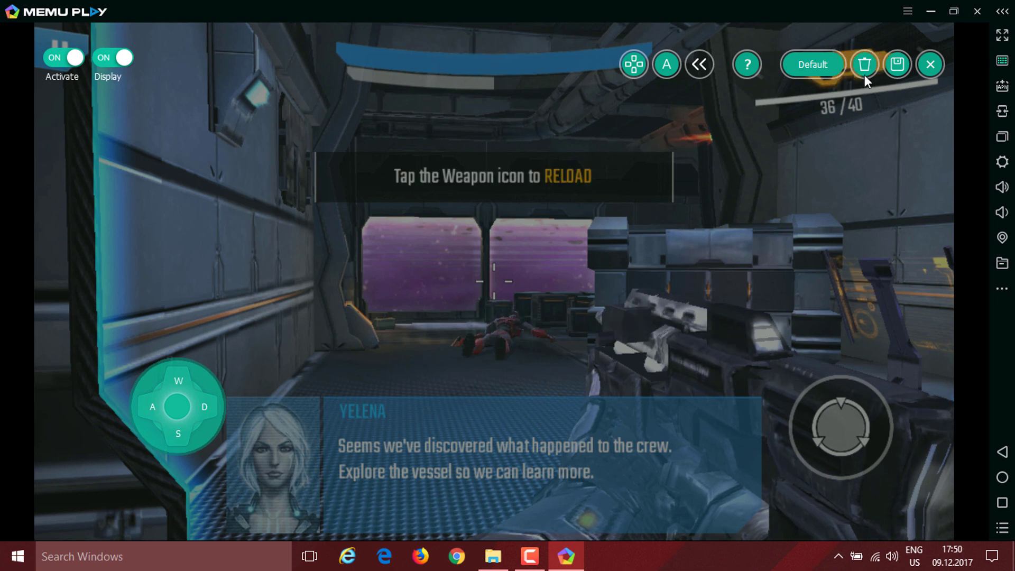
click(699, 64)
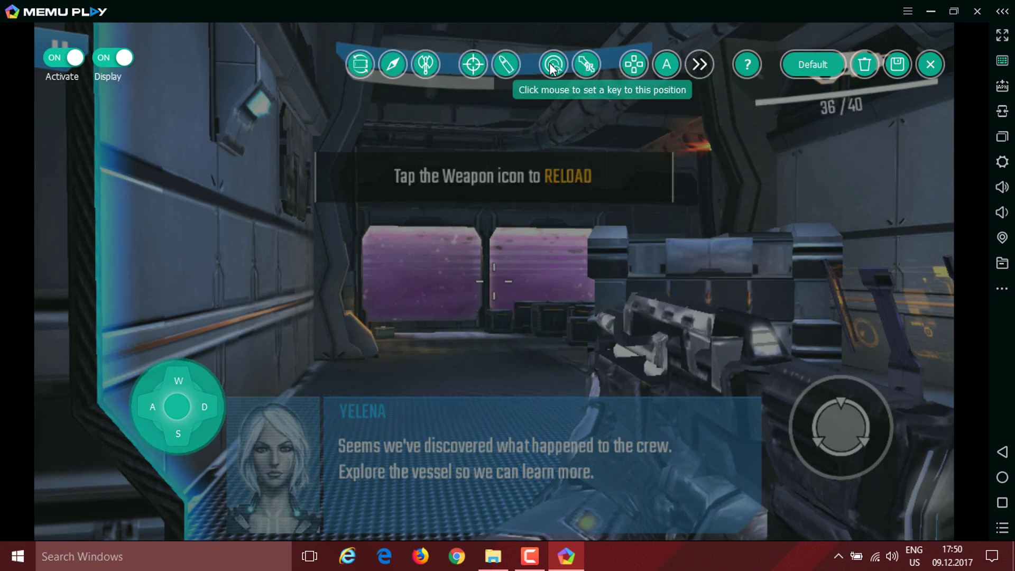
drag(488, 158, 493, 281)
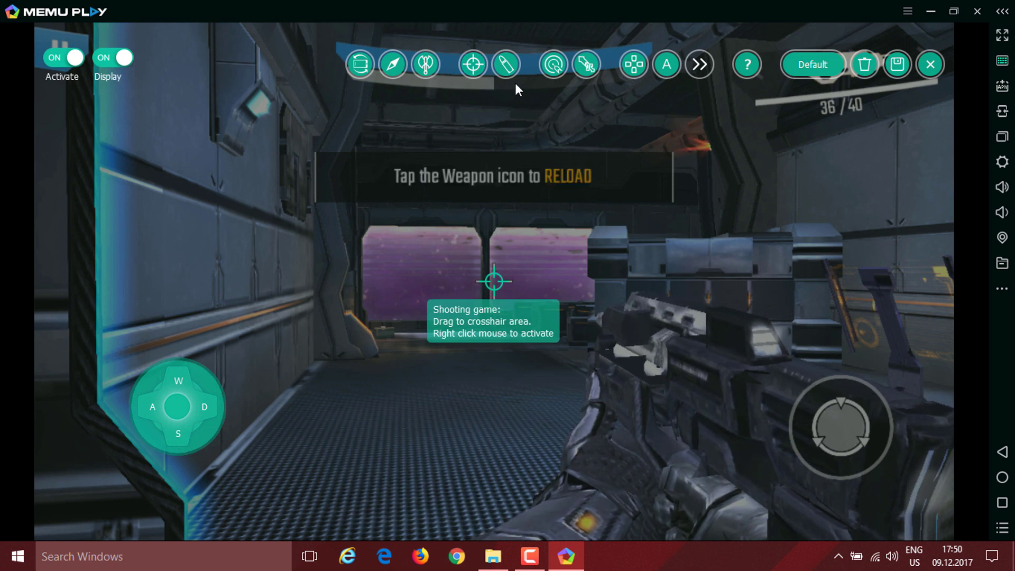
drag(502, 69, 839, 426)
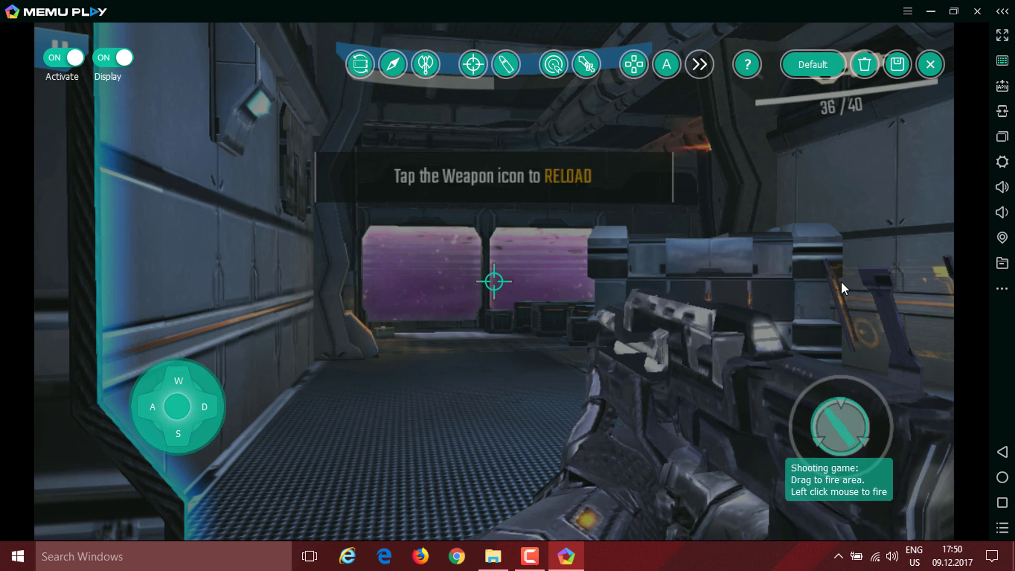
click(897, 64)
click(449, 312)
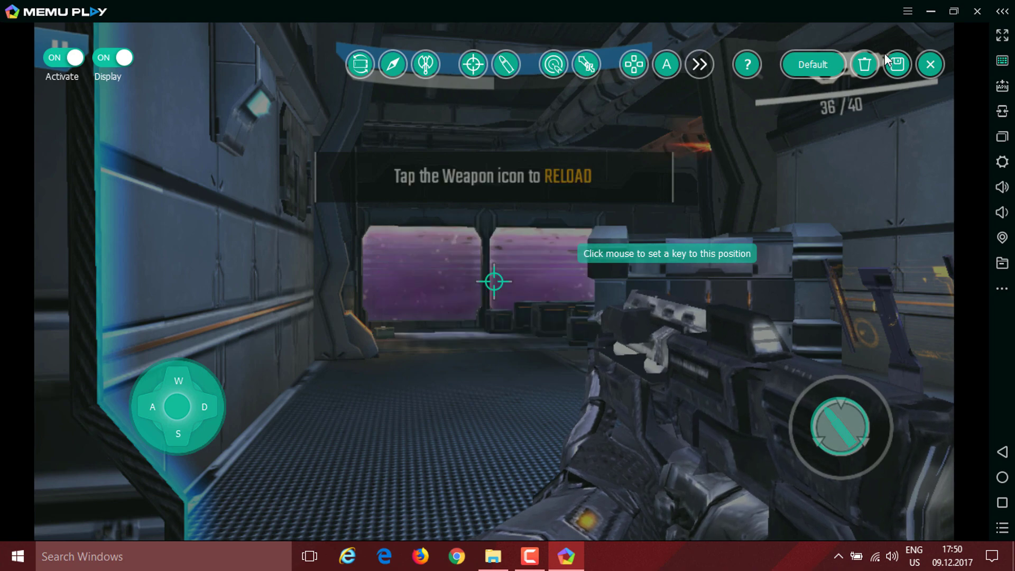
click(931, 62)
Walk the character forward into the crate room, turn the camera with the mapped aim control and fire the weapon
key(w)
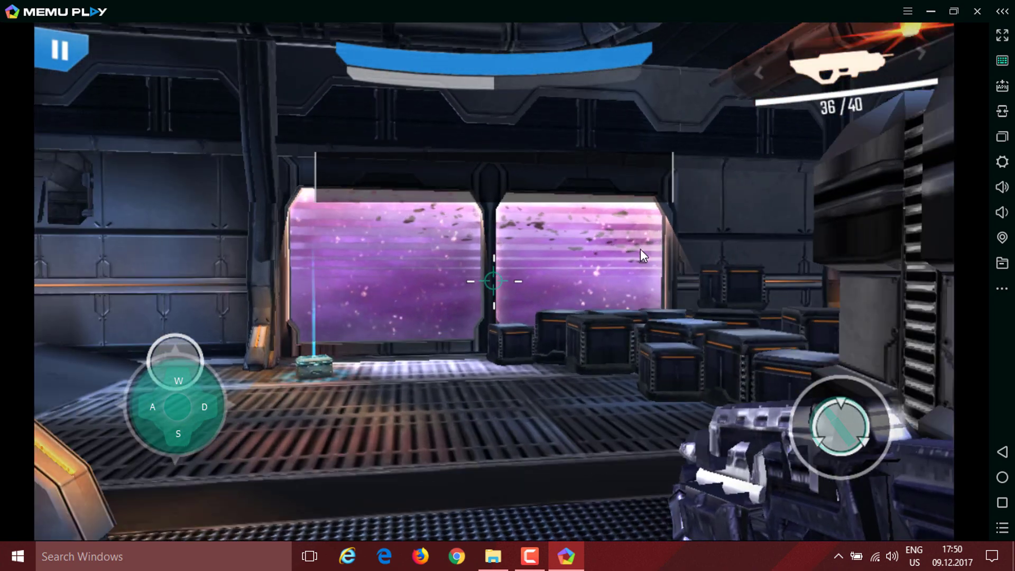
drag(639, 248, 534, 228)
key(d)
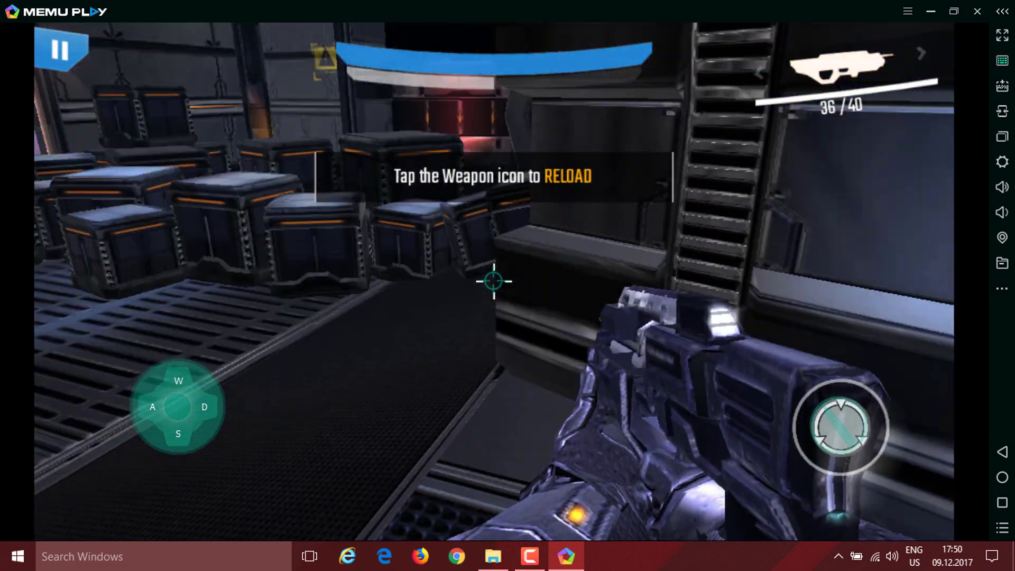
click(494, 280)
Explore the vessel with the mapped WASD and aim controls, passing the round blue-lit door and returning to the crate room
key(w)
key(d)
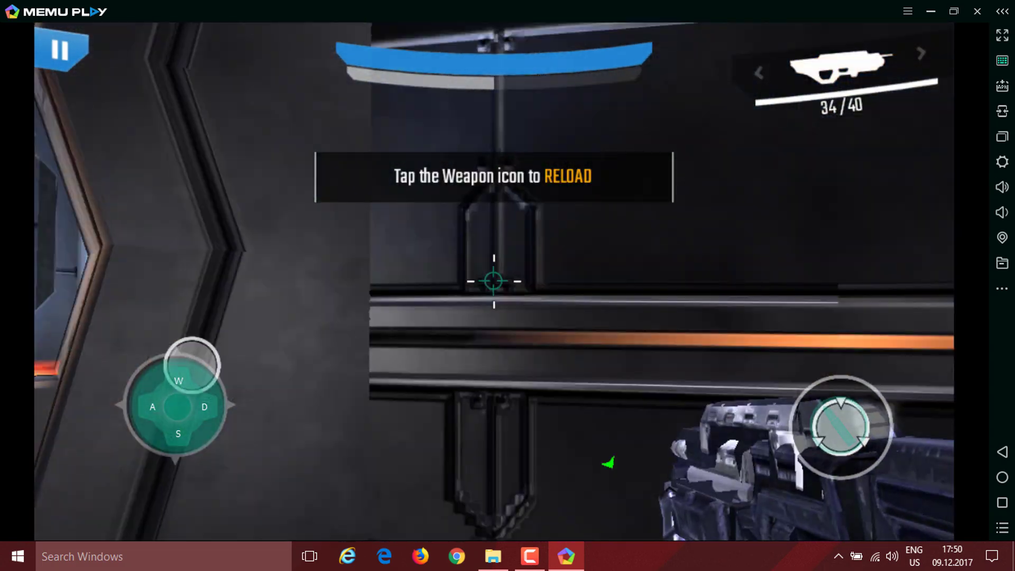
key(w)
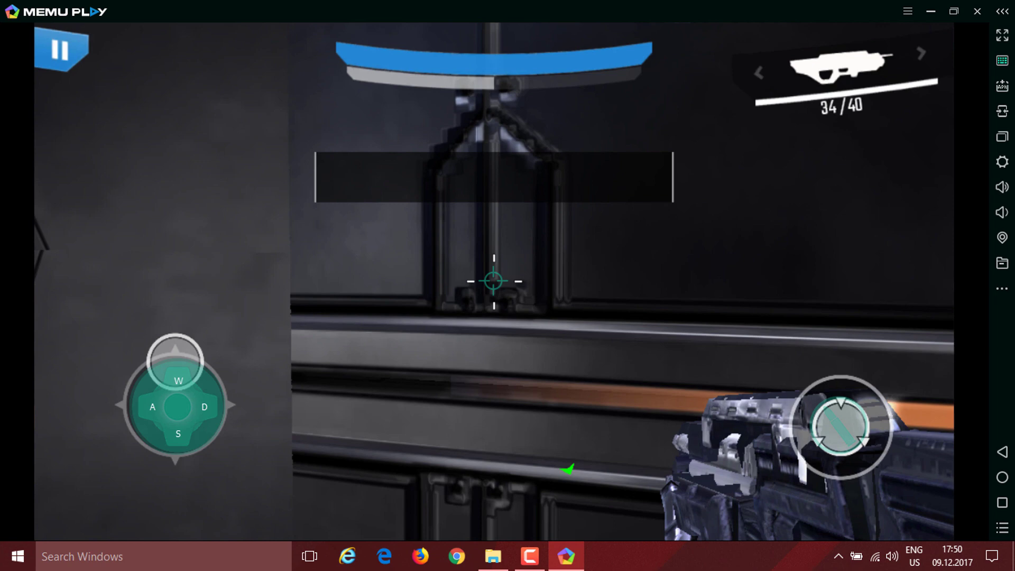
key(d)
key(w)
key(d)
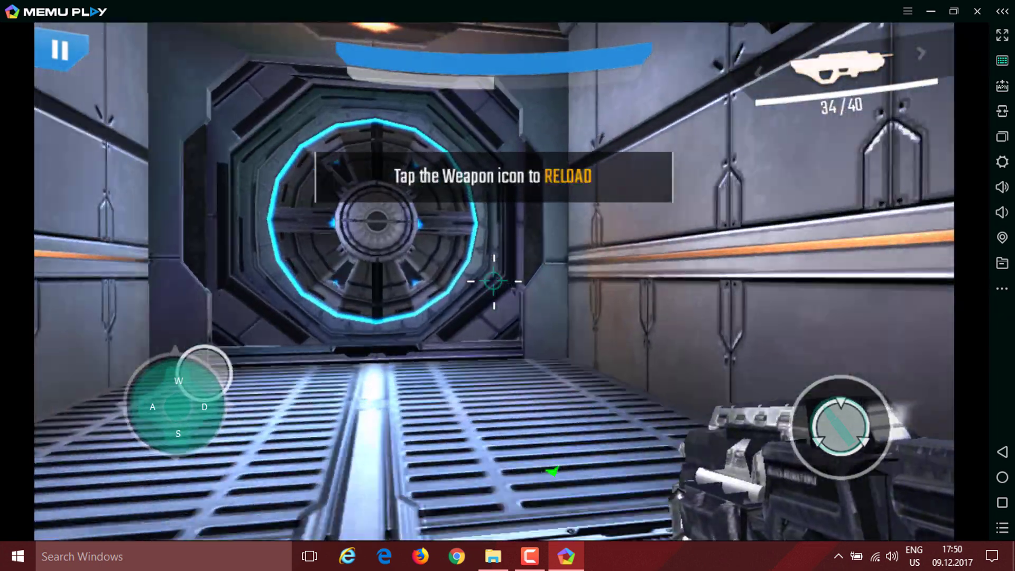
key(w)
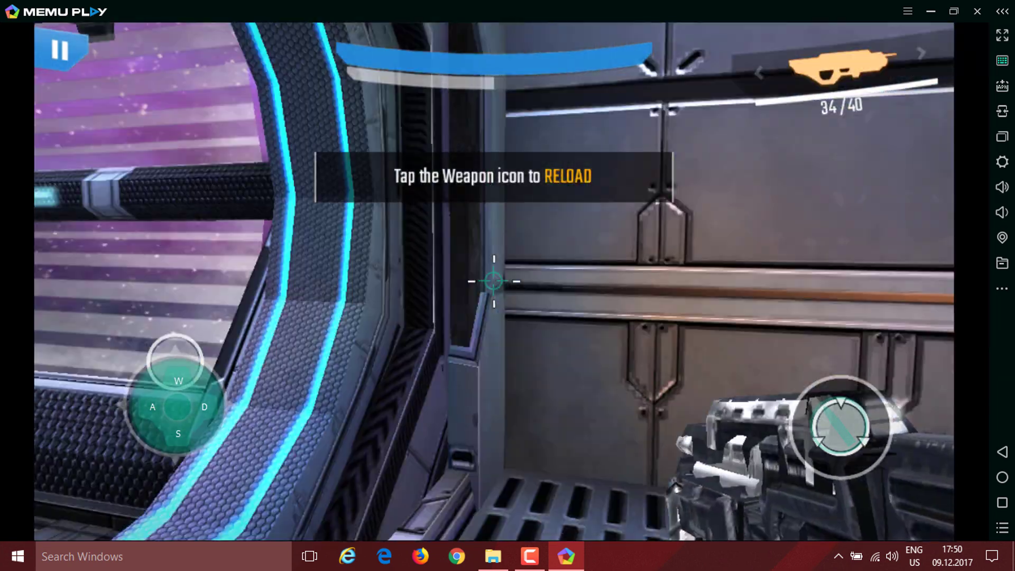
key(w)
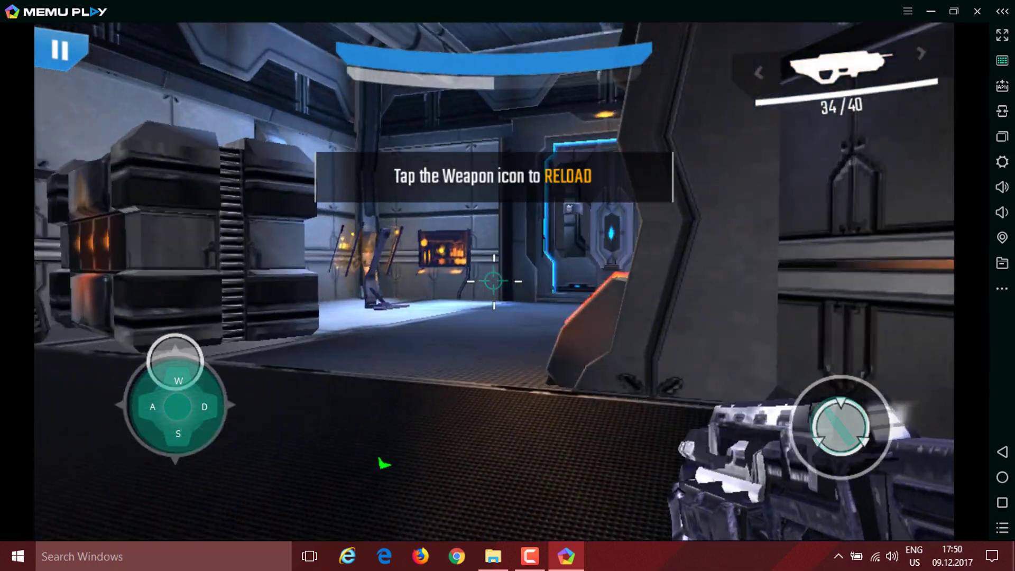
key(w)
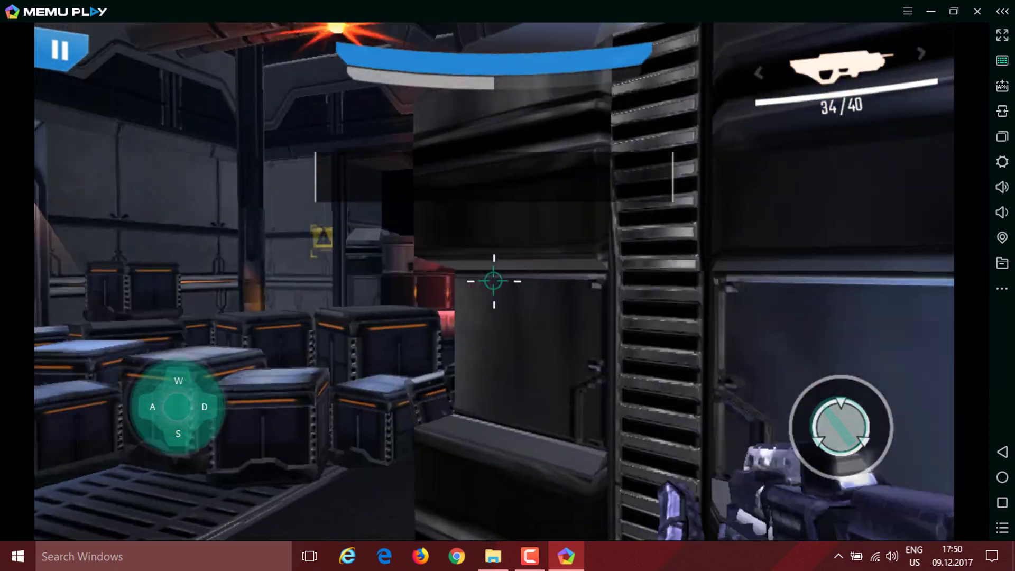